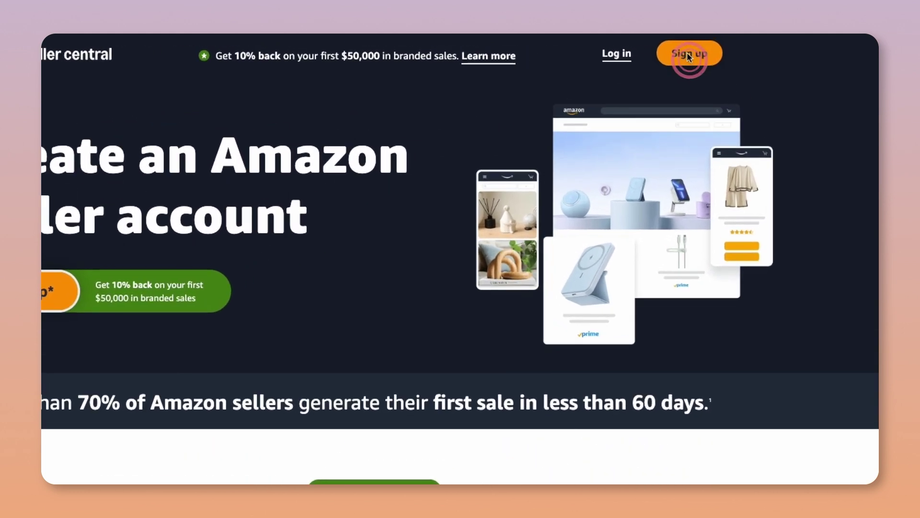
- Start signing up for an Amazon seller account and set the business registration country to United States
left_click(688, 54)
left_click(448, 230)
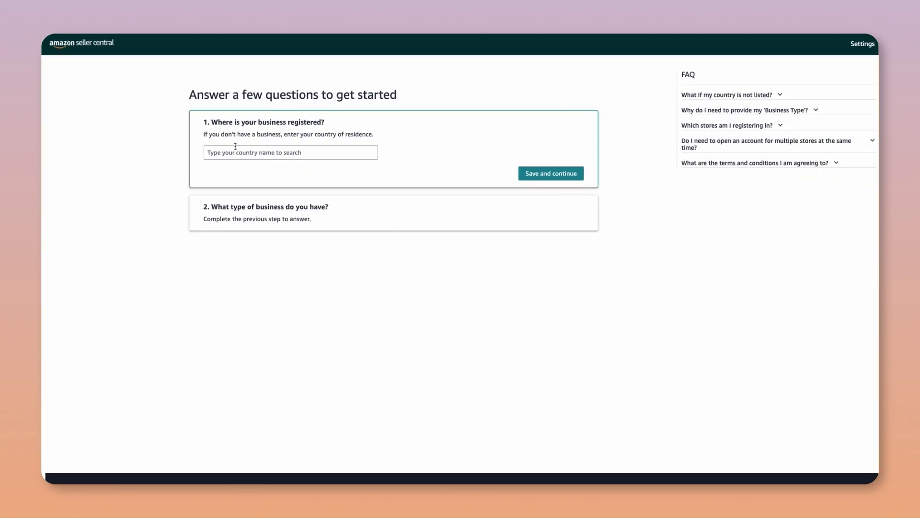
left_click(237, 154)
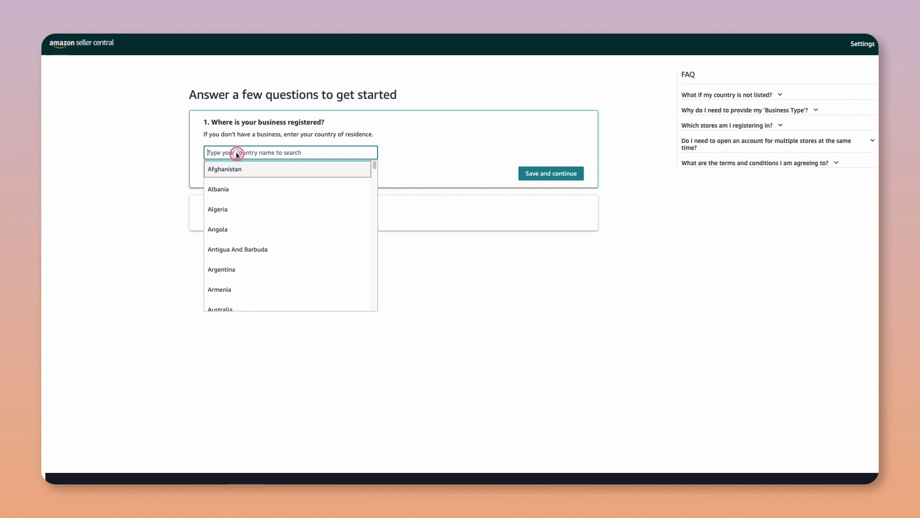
type("Un")
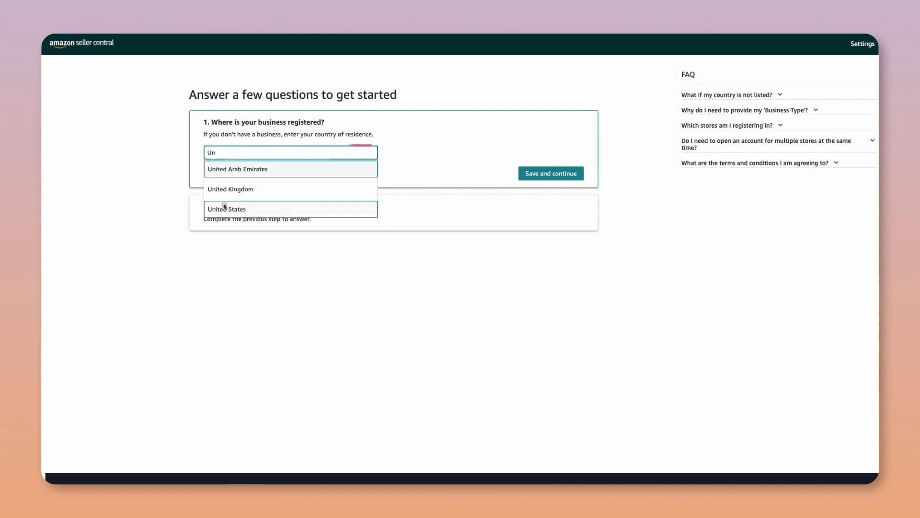
left_click(225, 208)
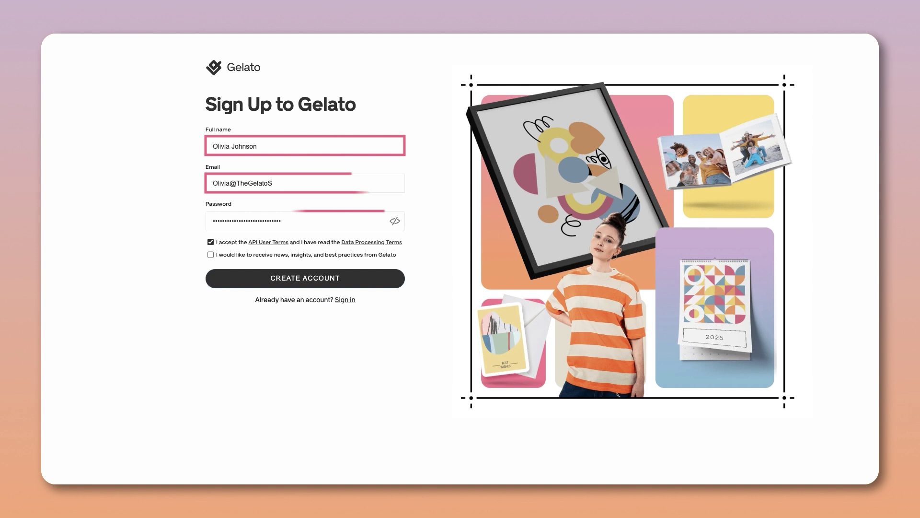
- Create the Gelato account and connect a new Amazon store for the North America marketplace region
left_click(309, 283)
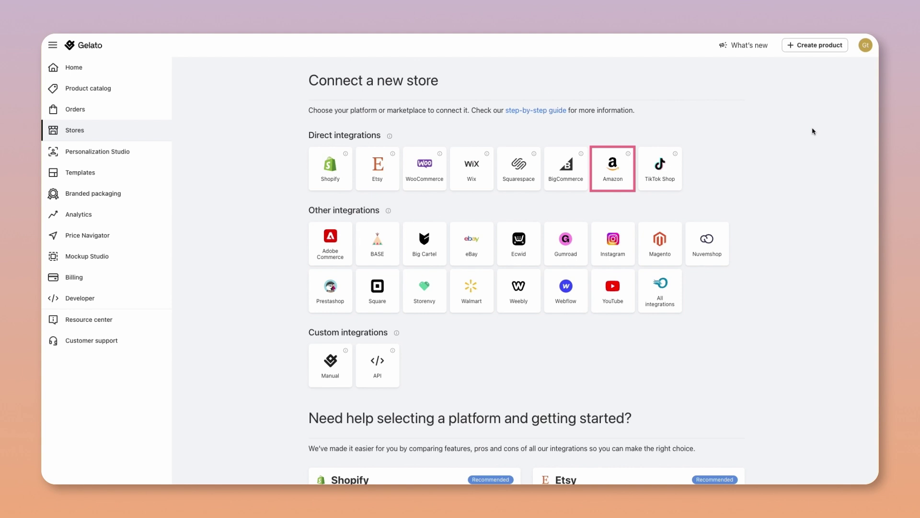
left_click(617, 172)
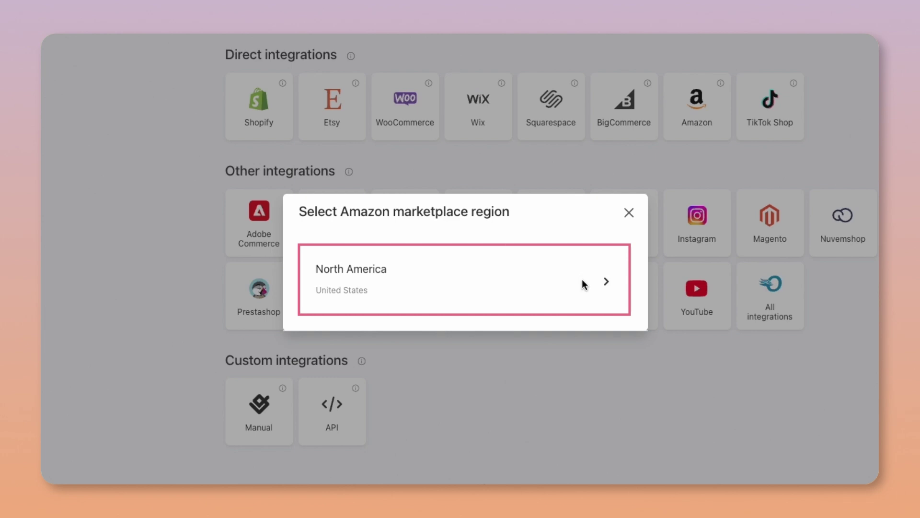
left_click(582, 281)
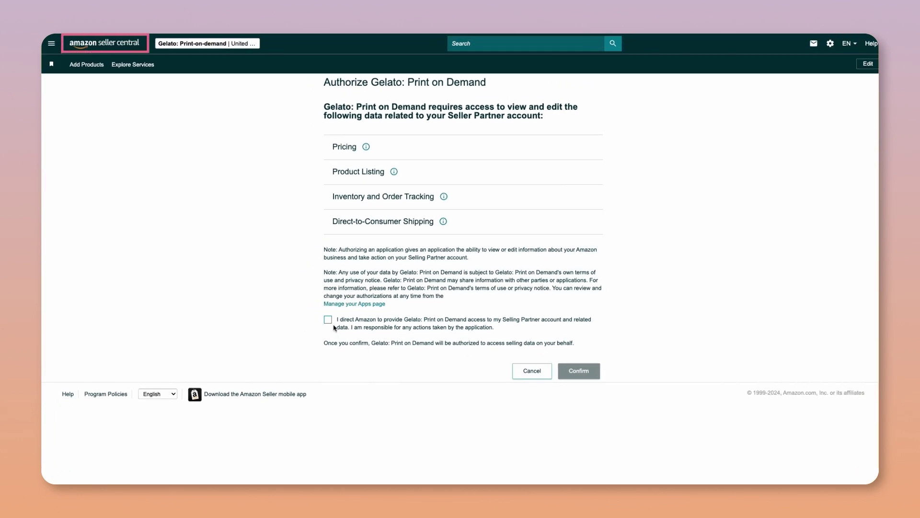
- Authorize Gelato: Print on Demand on the seller account, and complete the store setup by declaring the GTIN exemption requested
left_click(328, 320)
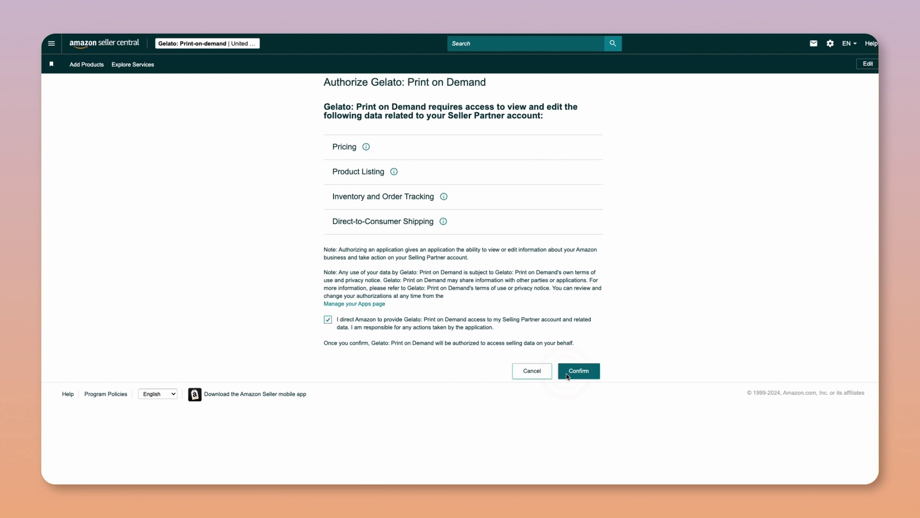
left_click(360, 298)
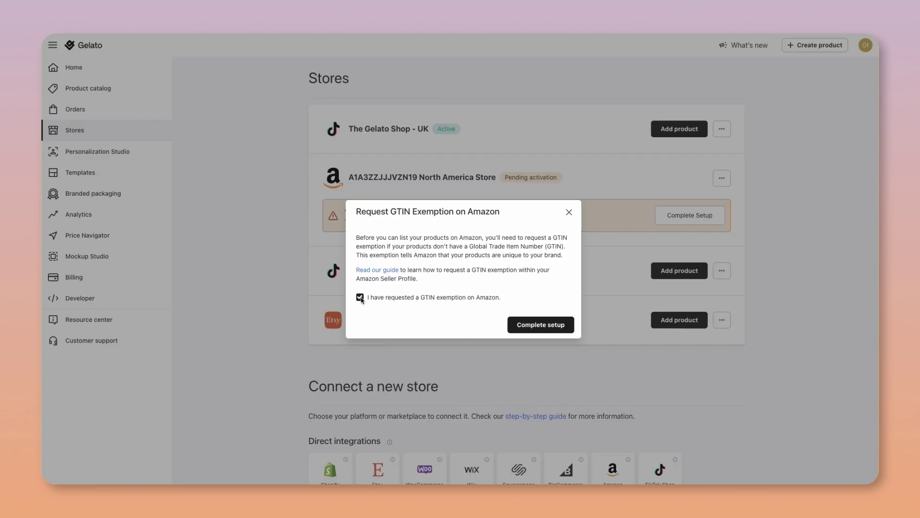
left_click(541, 326)
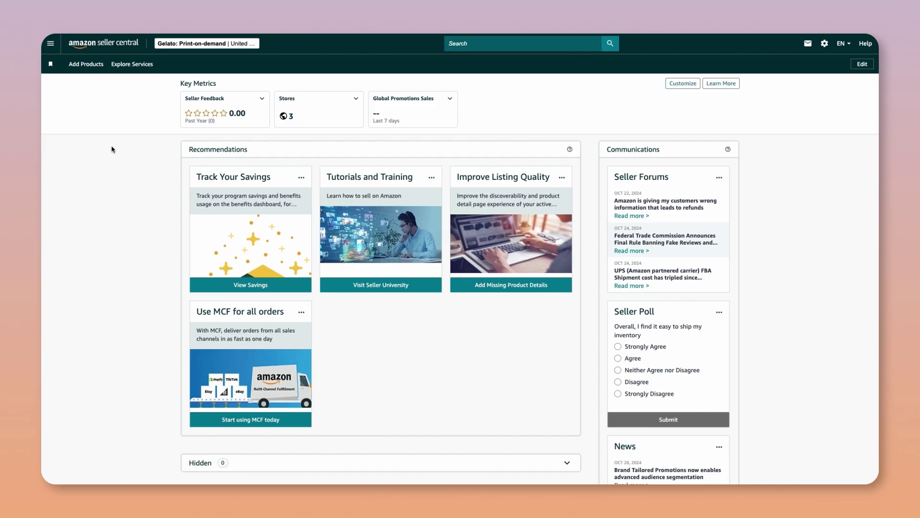
- Switch to Amazon Seller Central and start listing a new catalog product from a blank form
left_click(50, 45)
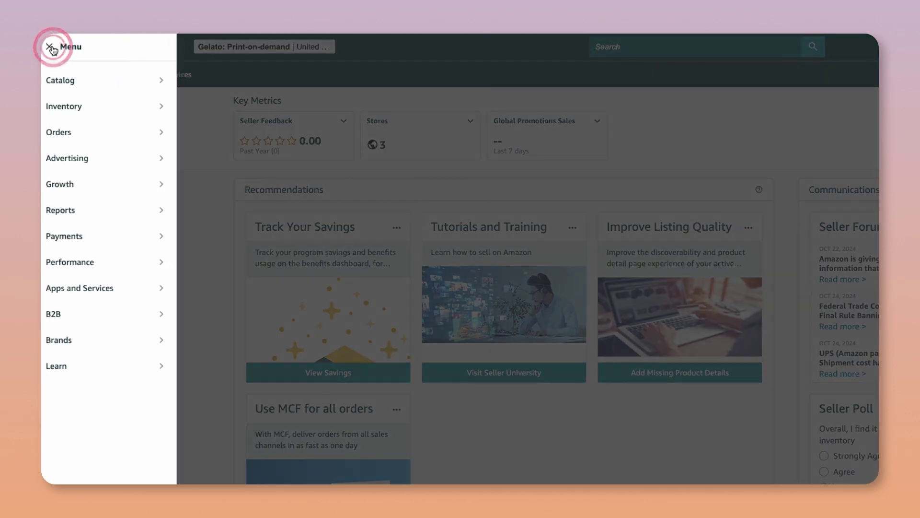
mouse_move(70, 80)
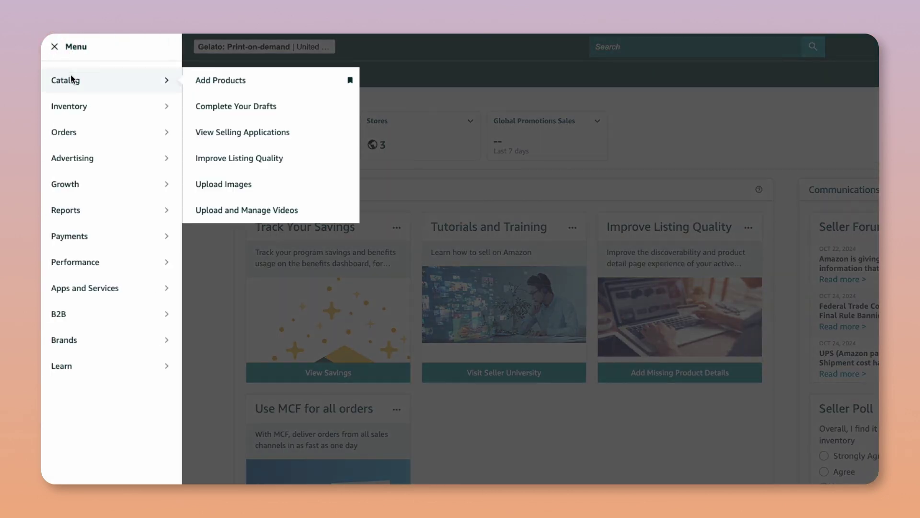
left_click(249, 85)
left_click(536, 174)
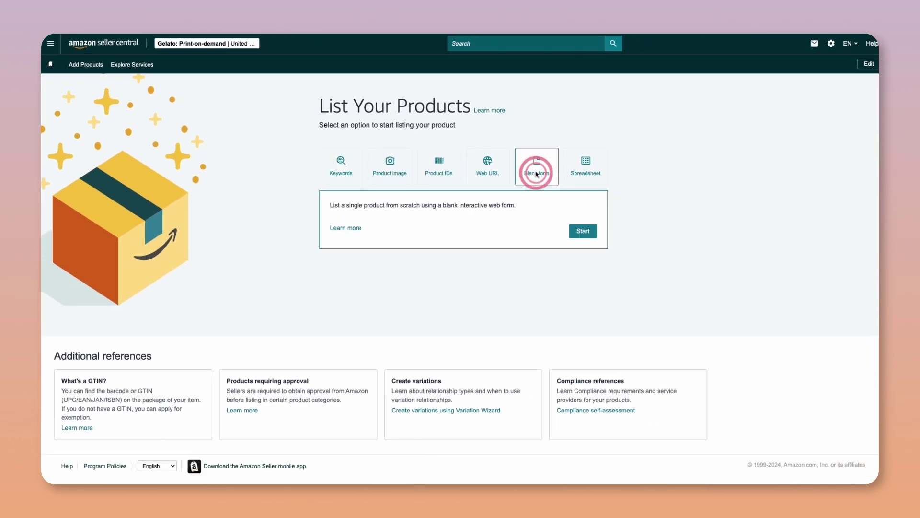
left_click(584, 231)
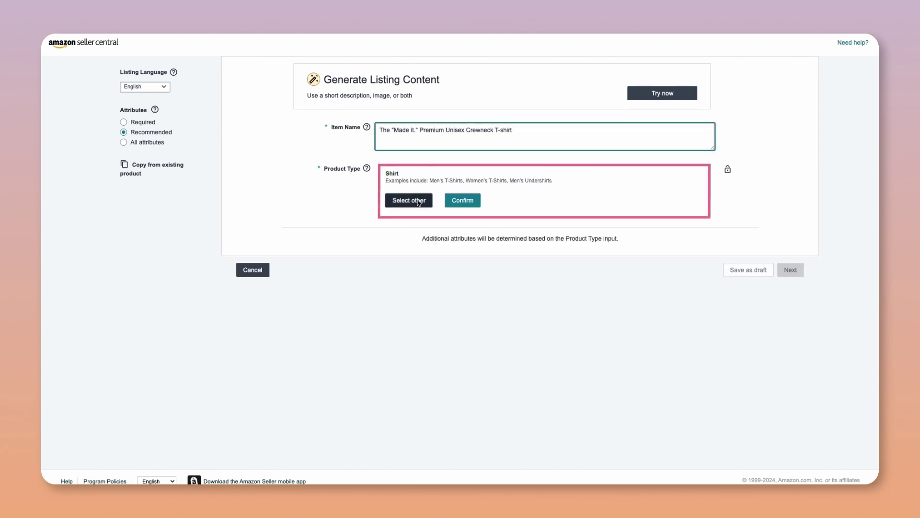
- Confirm the Shirt product type and mark the T-shirt as having no brand name and no product ID
left_click(458, 205)
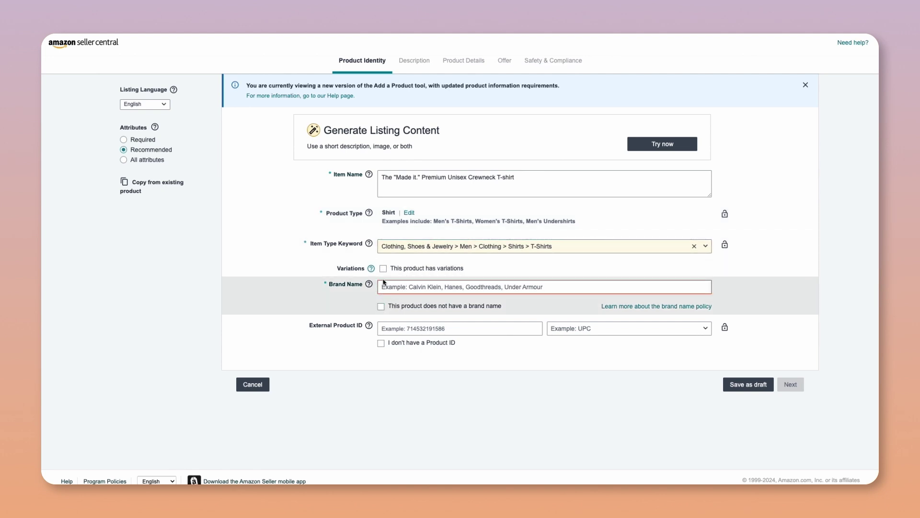
left_click(381, 306)
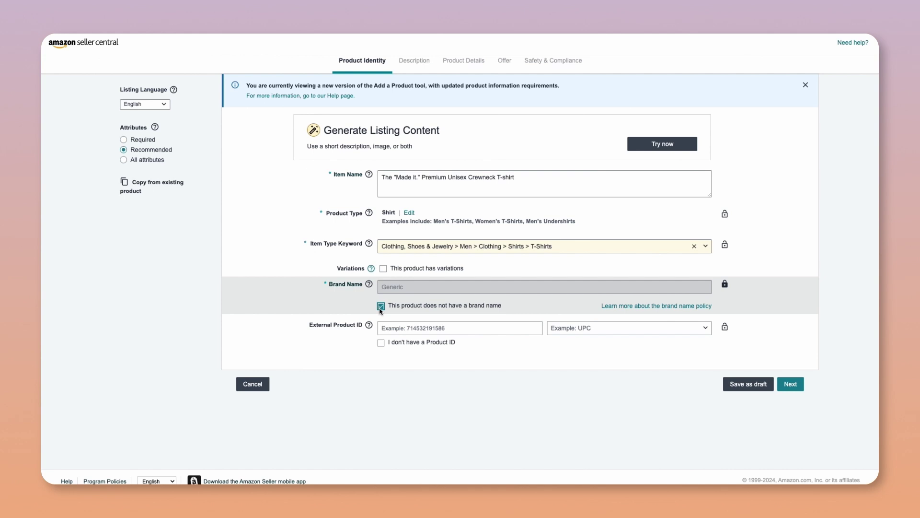
left_click(381, 344)
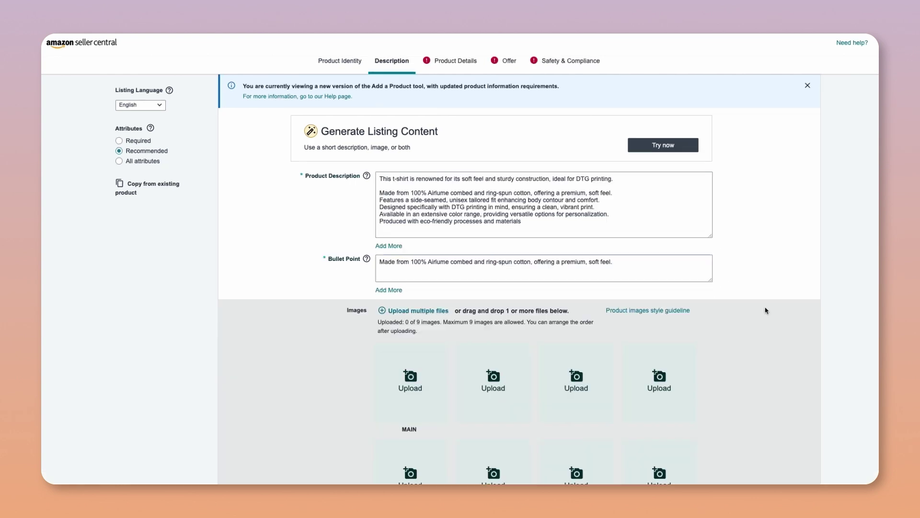
- Submit the T-shirt's description without images and continue past the product details to the offer
scroll(758, 314, "down", 10)
left_click(791, 403)
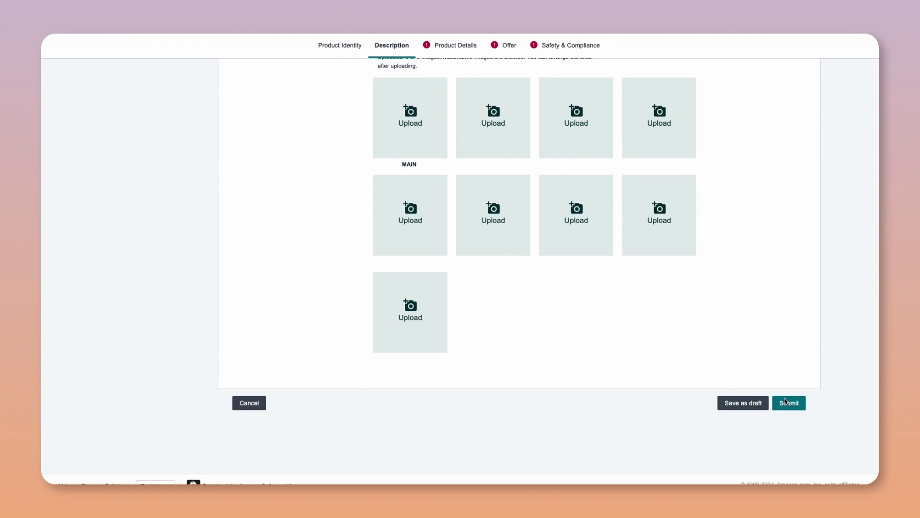
scroll(543, 287, "down", 12)
left_click(412, 432)
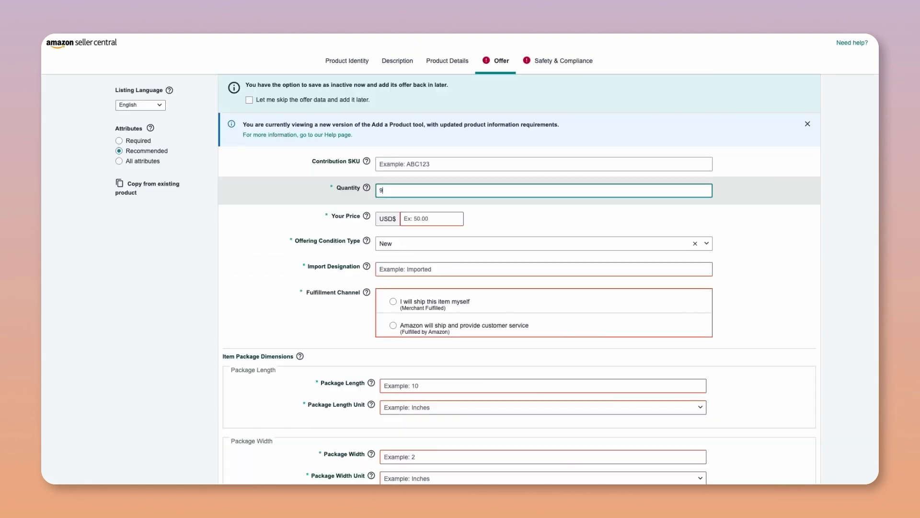
- Submit the offer with quantity 999, price USD 35.00, import designation "Made in the USA or Imported" and self-shipped fulfillment
type("99")
left_click(431, 219)
type("35.00")
left_click(431, 269)
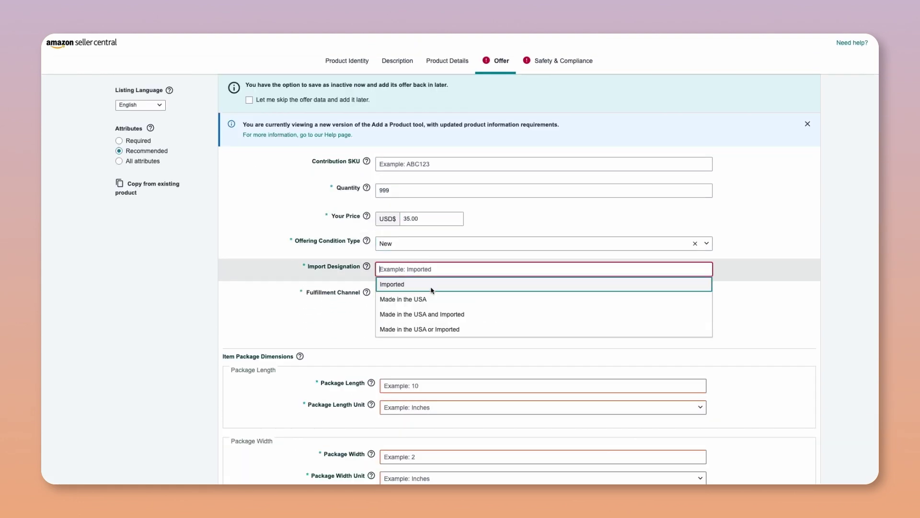
left_click(411, 328)
left_click(394, 326)
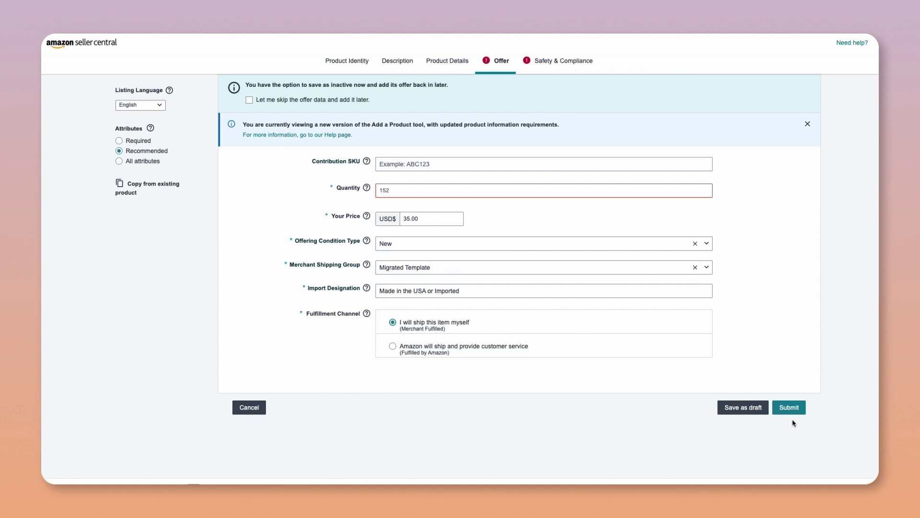
left_click(791, 408)
- Set the product's country of origin to United States and submit the listing
left_click(413, 126)
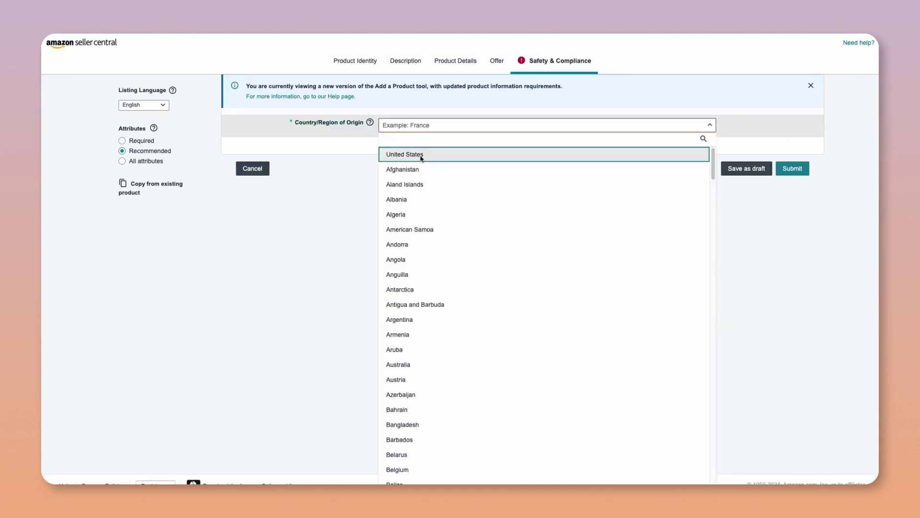
left_click(420, 152)
left_click(791, 169)
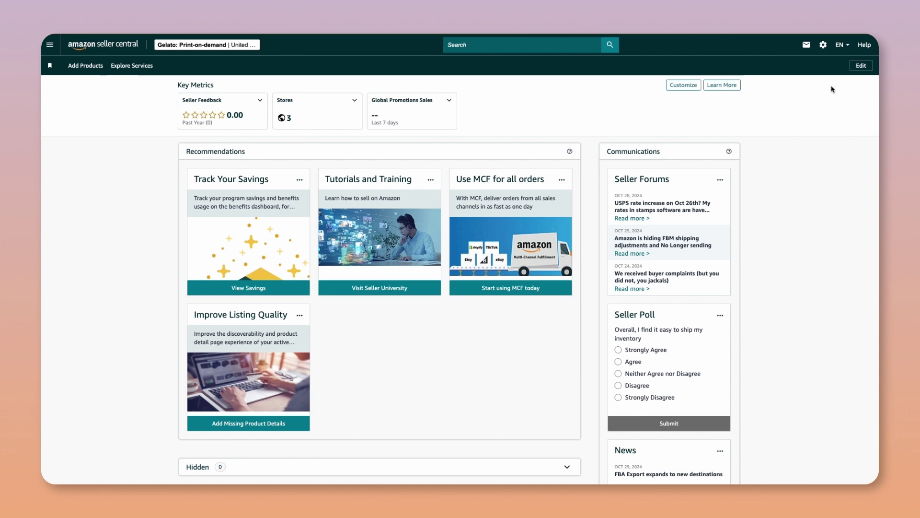
- Open the general shipping settings and choose The Gelato Shop's United States address as the default shipping address
mouse_move(823, 45)
left_click(818, 90)
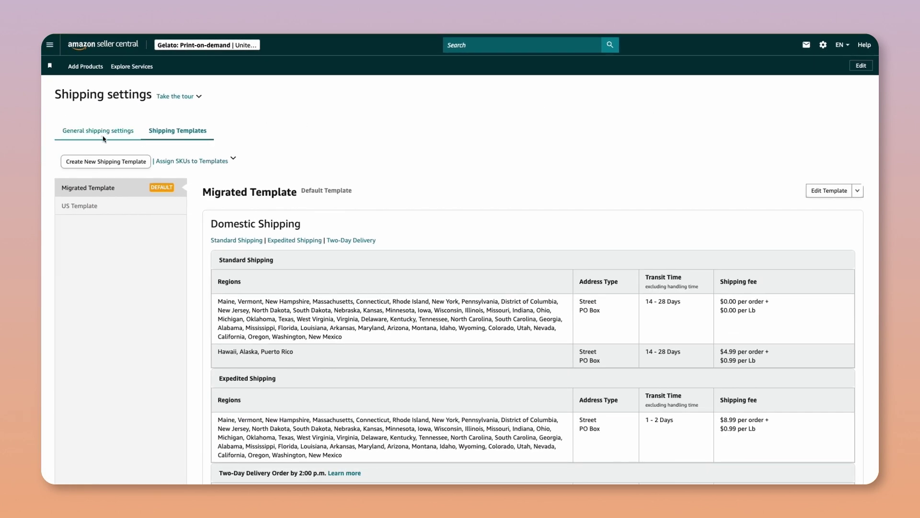
left_click(104, 139)
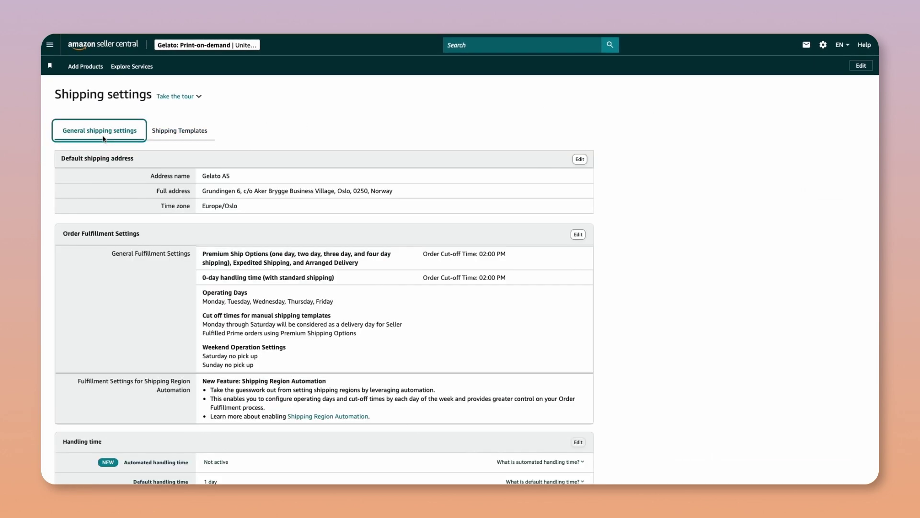
left_click(583, 159)
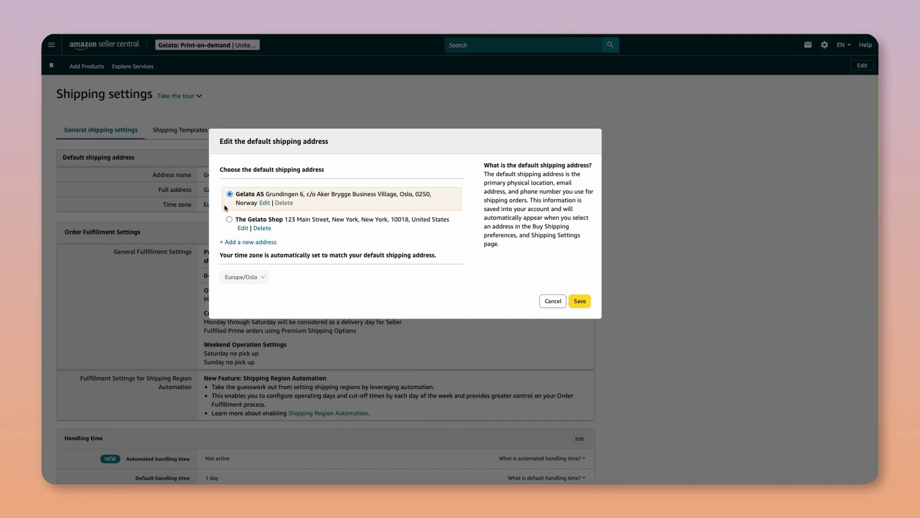
left_click(230, 219)
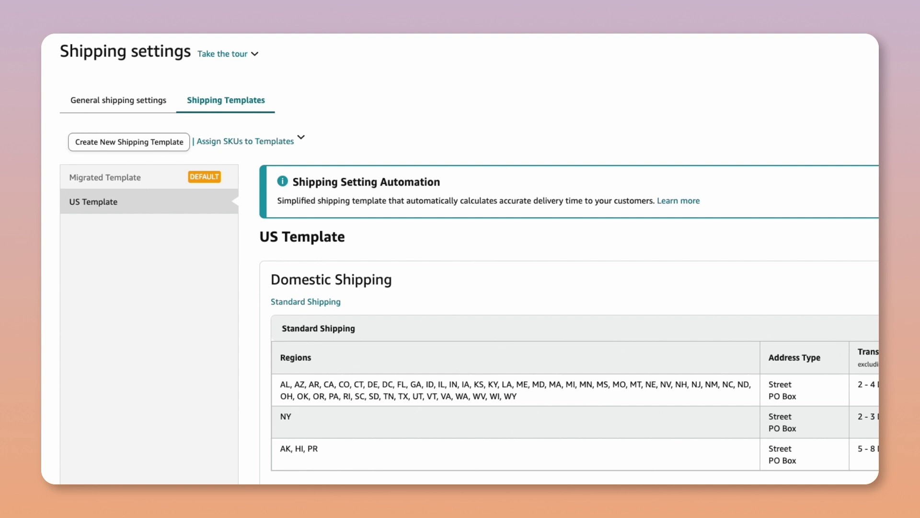
- Create a new shipping template named "Standard Shipping - Gelato T-shirt"
left_click(102, 140)
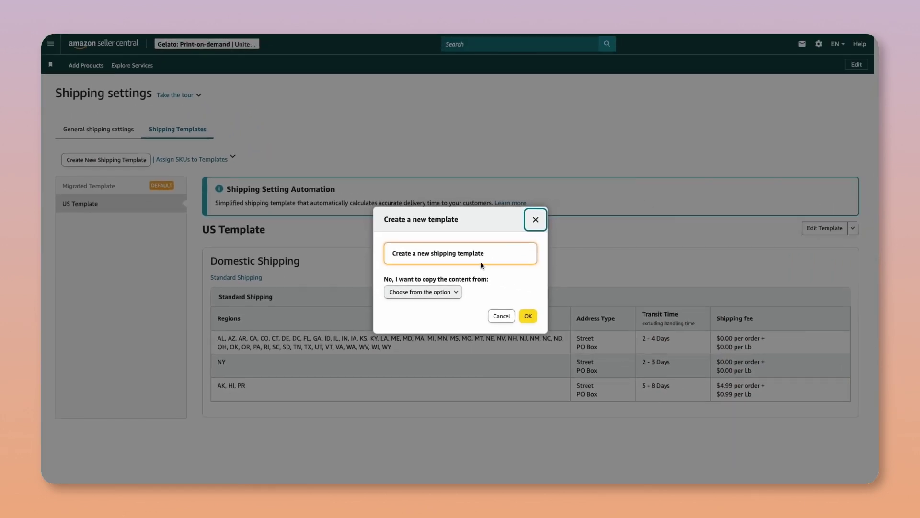
left_click(529, 316)
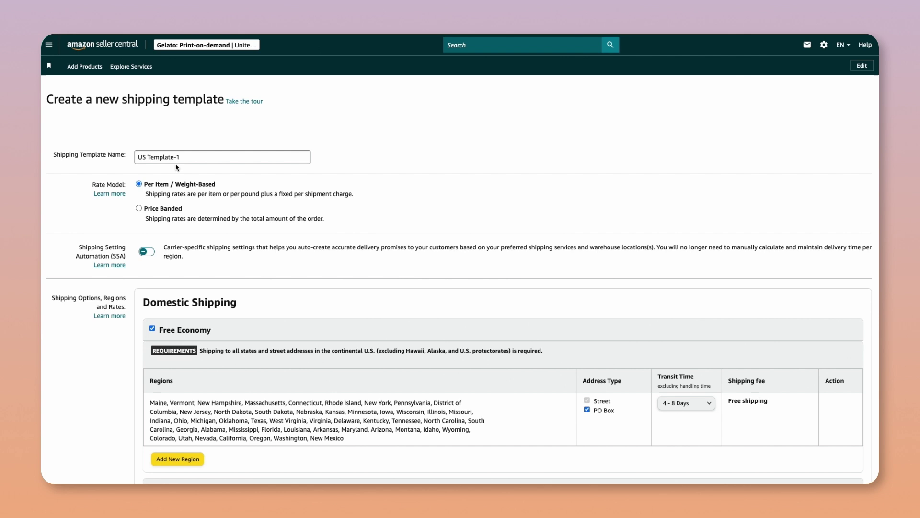
triple_click(181, 159)
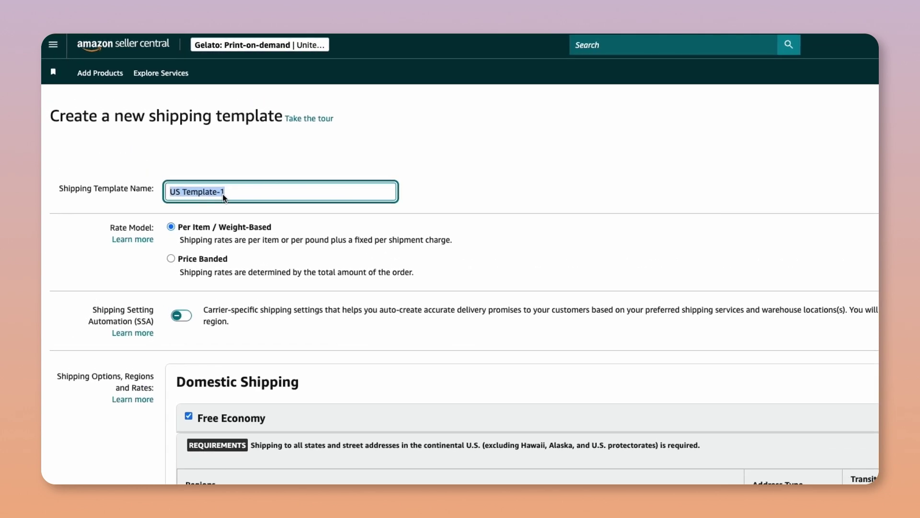
type("Standard")
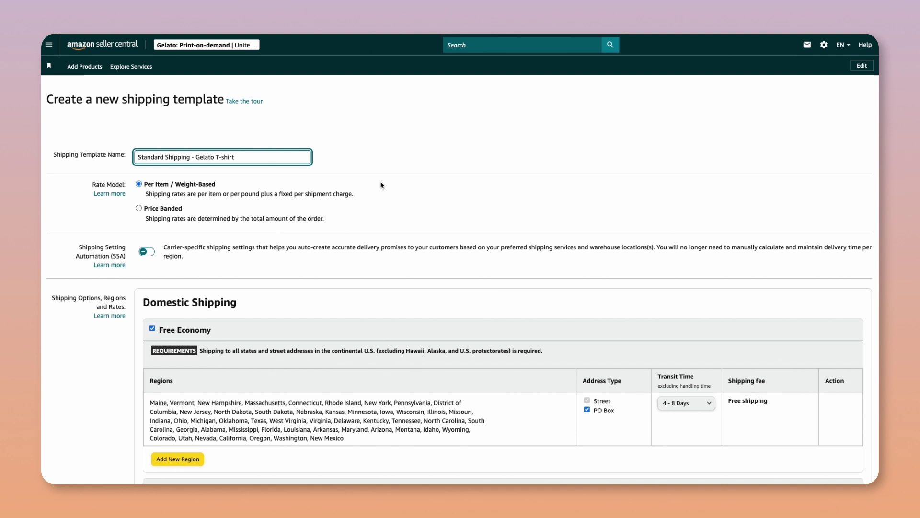
- Change the Standard Shipping fee basis from Lb to Item for the contiguous states, New York, and the Hawaii, Alaska, Puerto Rico region
scroll(469, 200, "down", 5)
left_click(795, 368)
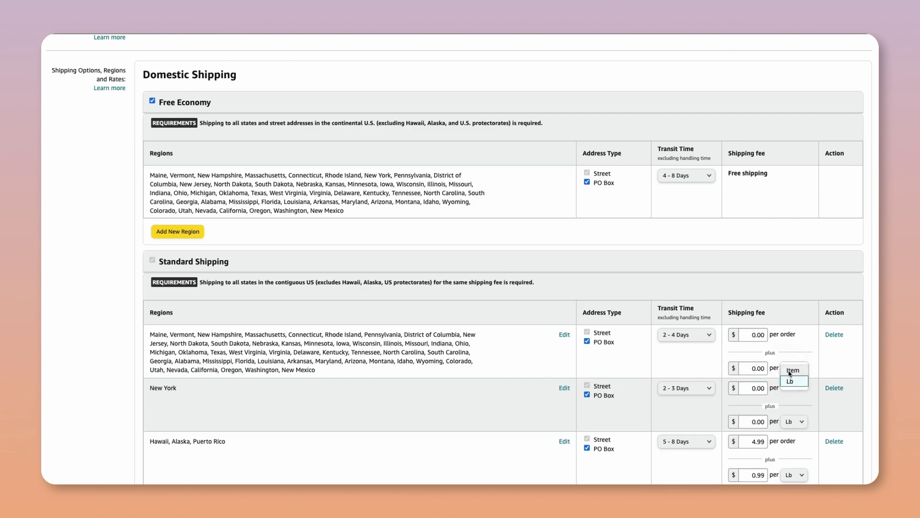
left_click(792, 377)
left_click(796, 421)
left_click(793, 431)
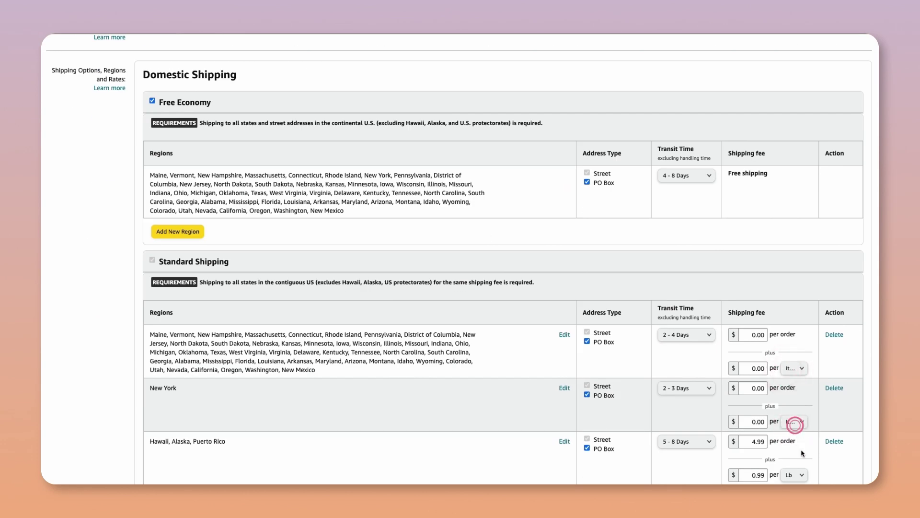
left_click(795, 475)
left_click(802, 468)
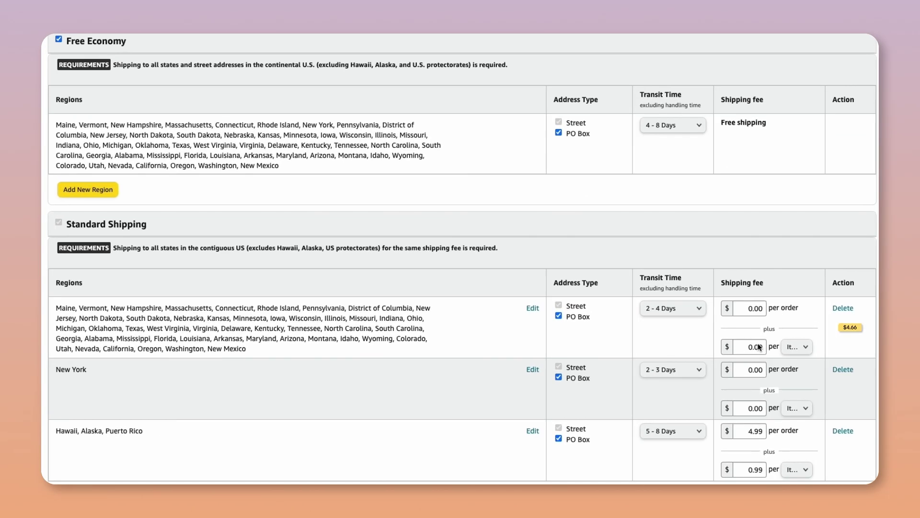
- Set the contiguous states' Standard Shipping fee to $2.82 per order plus $1.84 per item
double_click(759, 346)
type("1")
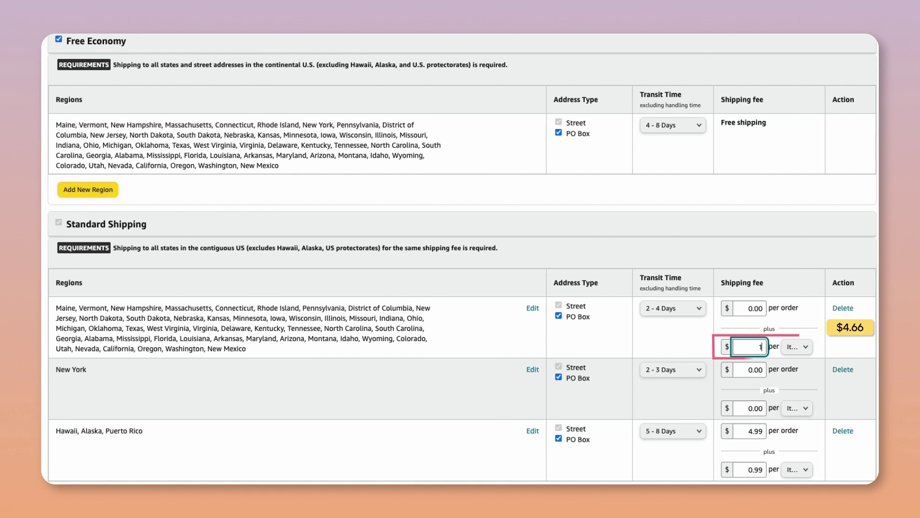
type(".84")
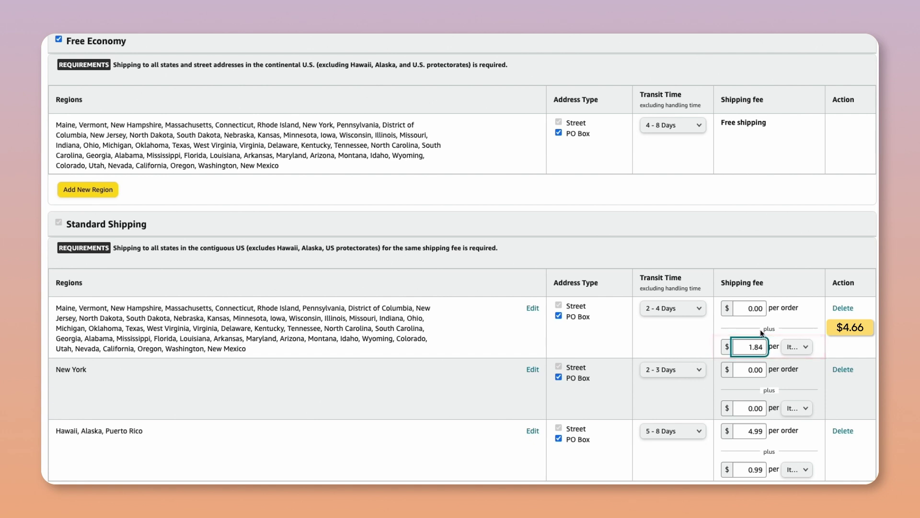
left_click(751, 308)
type("2.82")
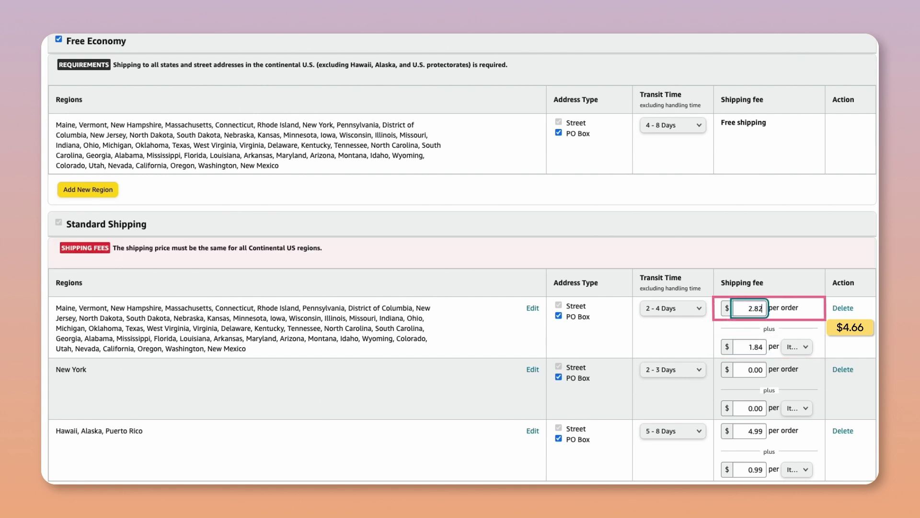
- Set the Standard Shipping fees for New York and for Hawaii, Alaska, Puerto Rico to $2.82 per order plus $1.84 per item
double_click(757, 370)
type("2.82")
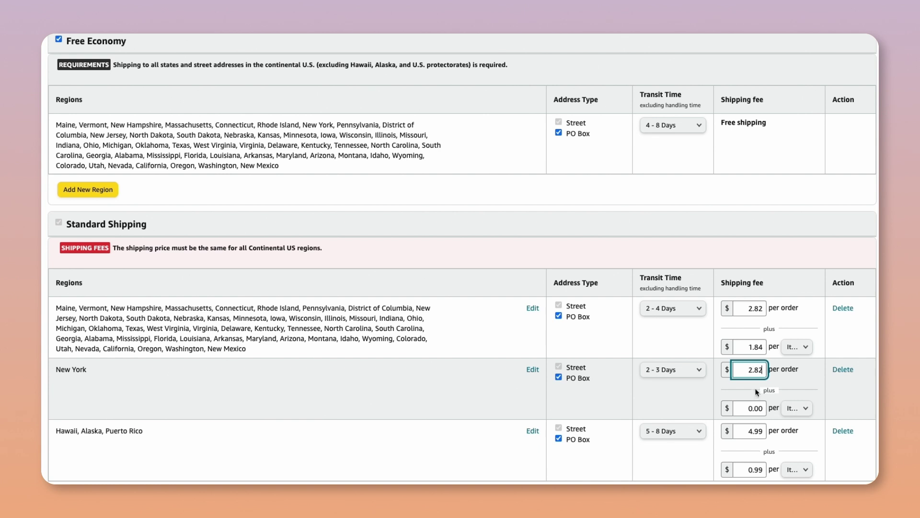
double_click(757, 409)
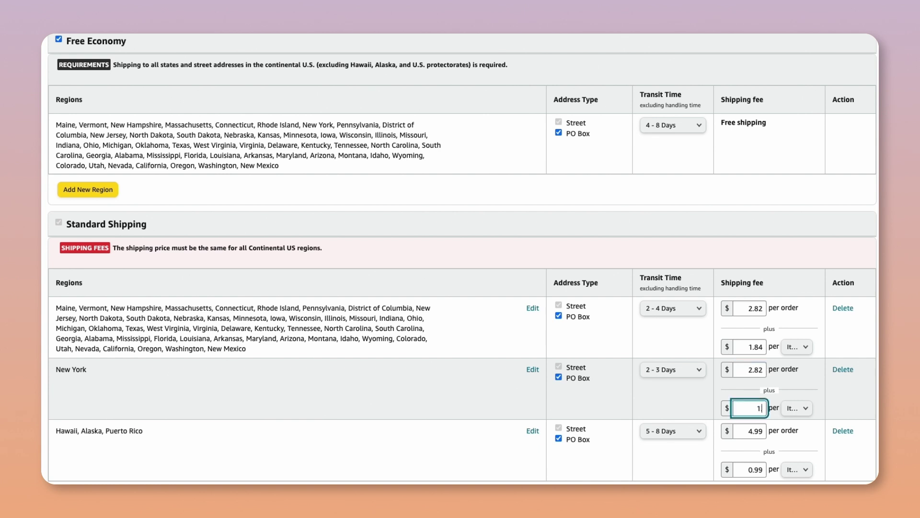
double_click(761, 432)
type("2.82")
double_click(756, 470)
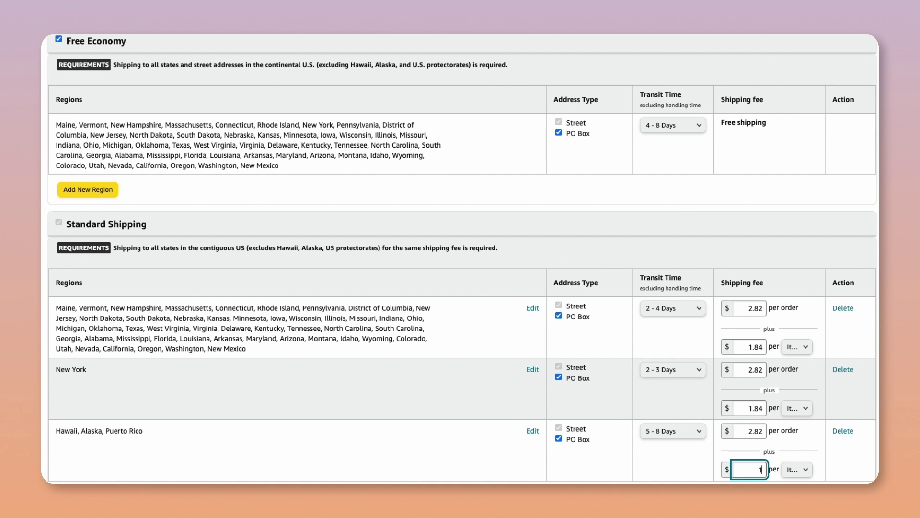
type("1.84")
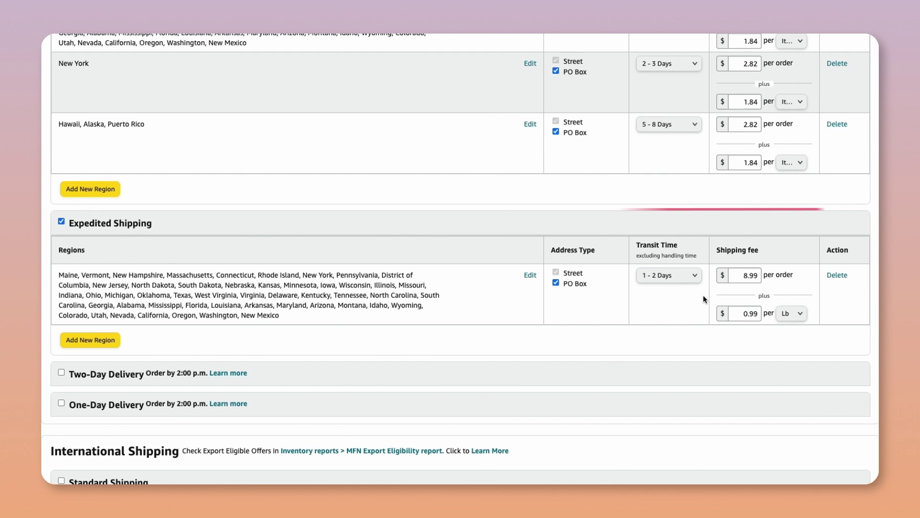
- Set Expedited Shipping to a 3 - 5 Days transit time and a fee of $2.82 per order plus $1.84 per Item
left_click(684, 276)
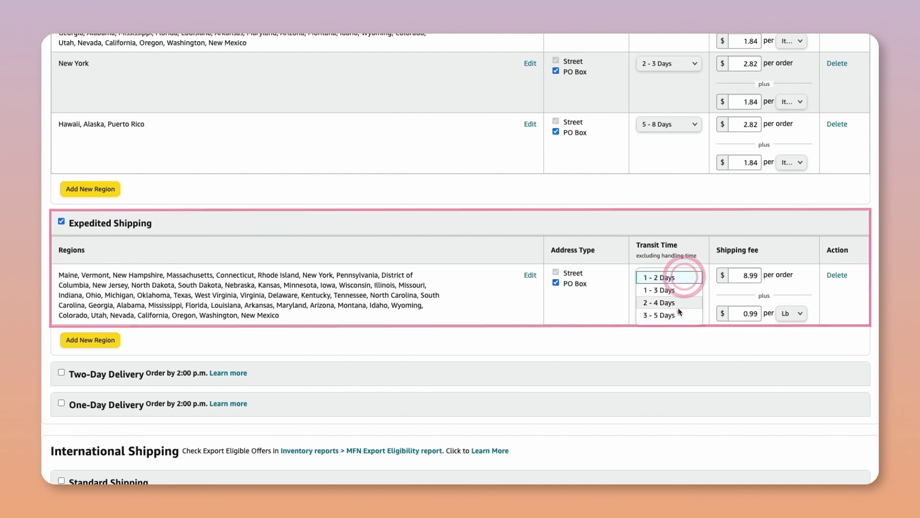
left_click(679, 314)
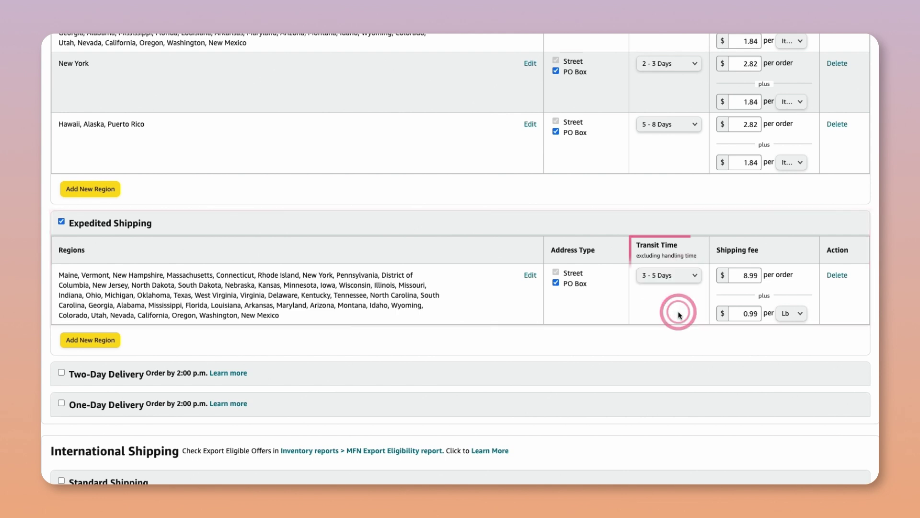
double_click(747, 275)
type("2.82")
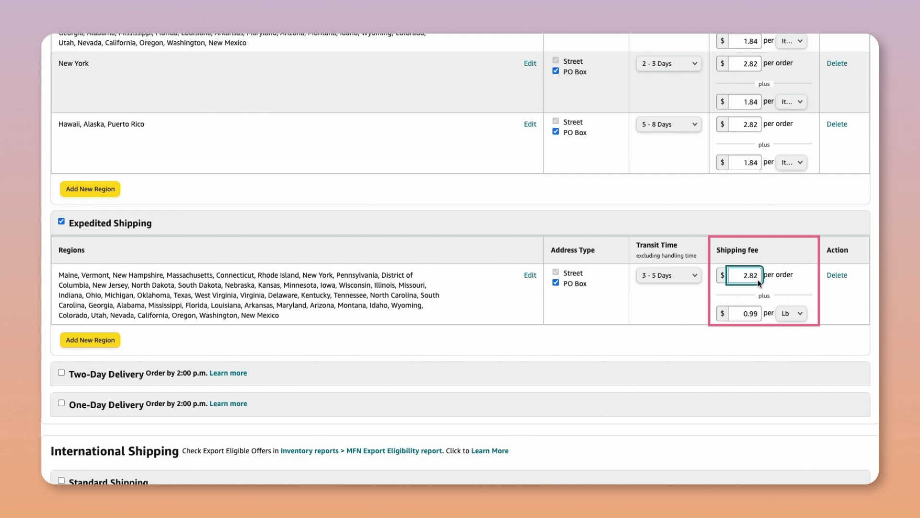
double_click(756, 313)
type("1.84")
left_click(792, 313)
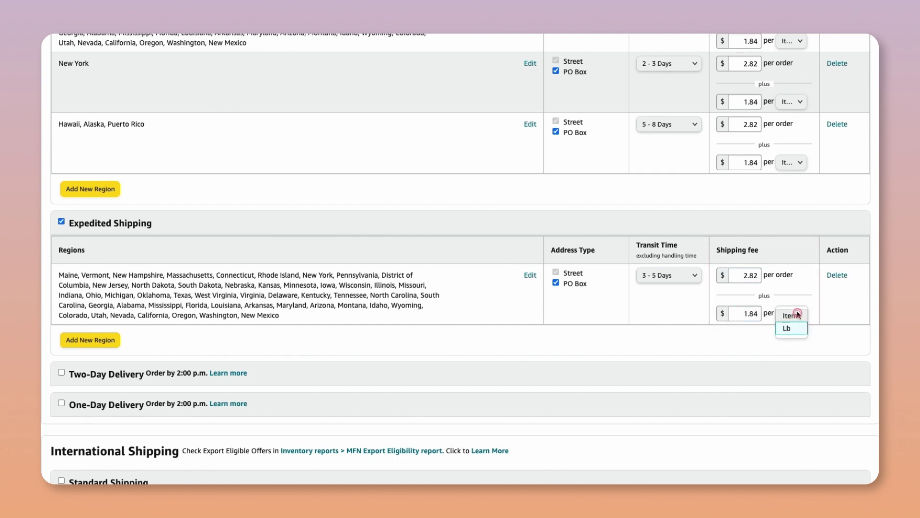
left_click(800, 325)
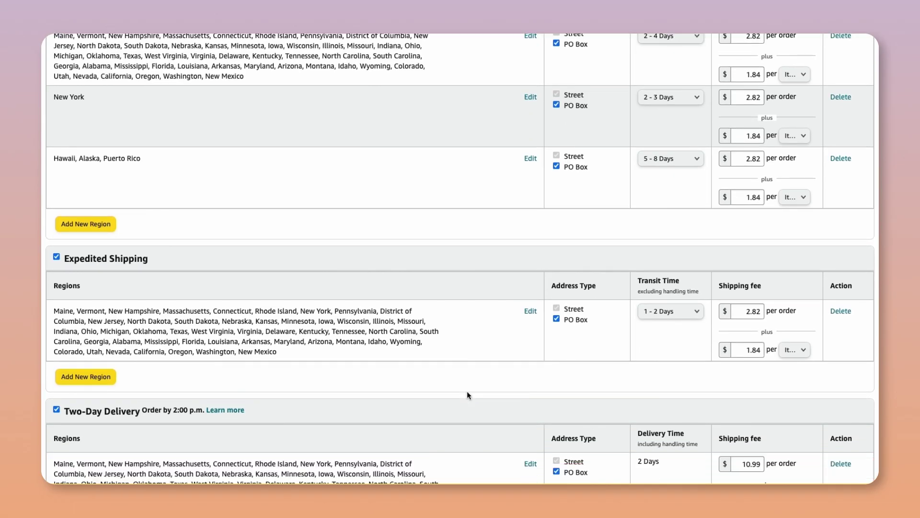
- Disable Two-Day Delivery for the template and save the shipping template
scroll(468, 391, "down", 3)
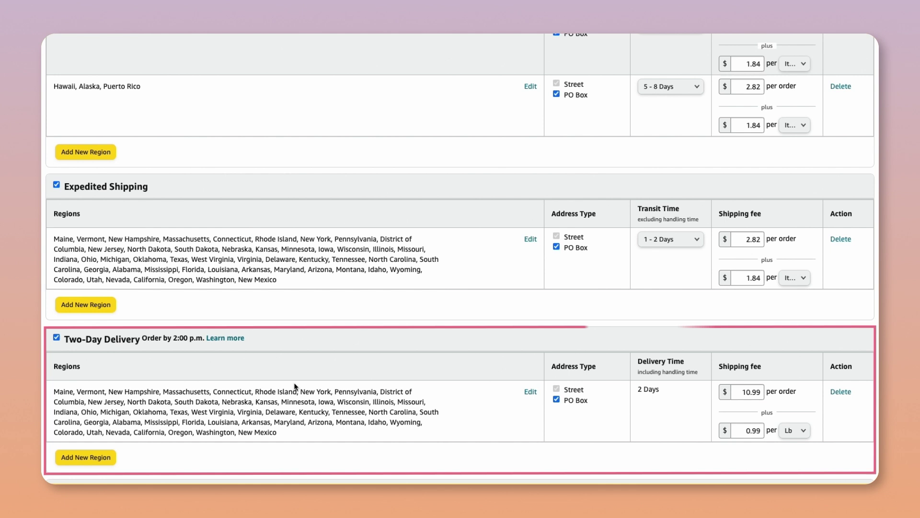
left_click(57, 338)
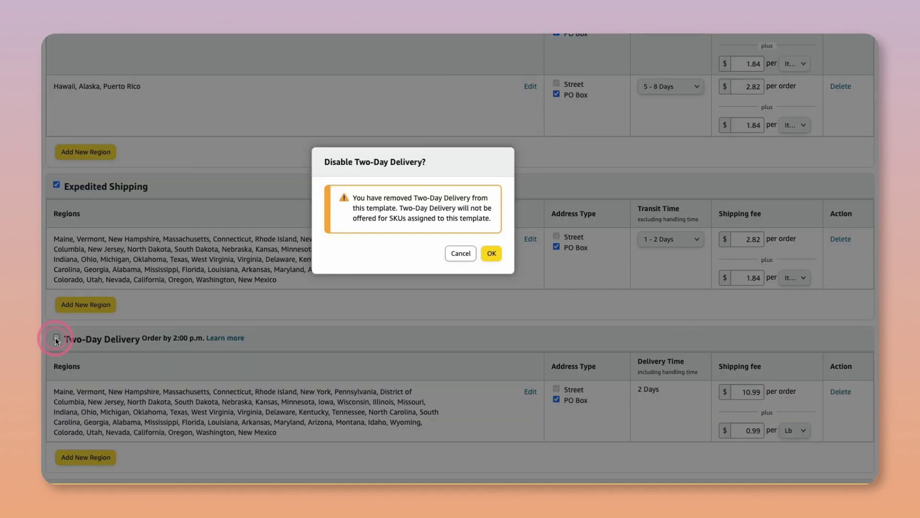
left_click(490, 253)
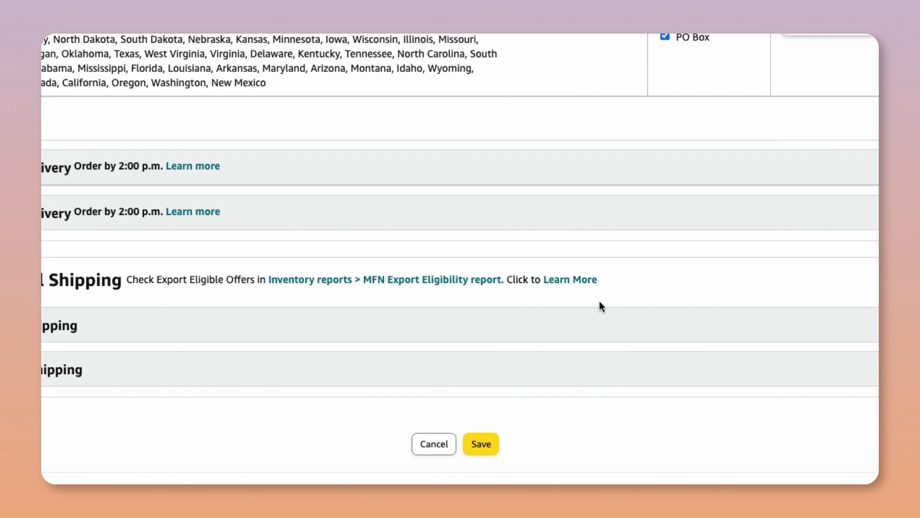
left_click(485, 452)
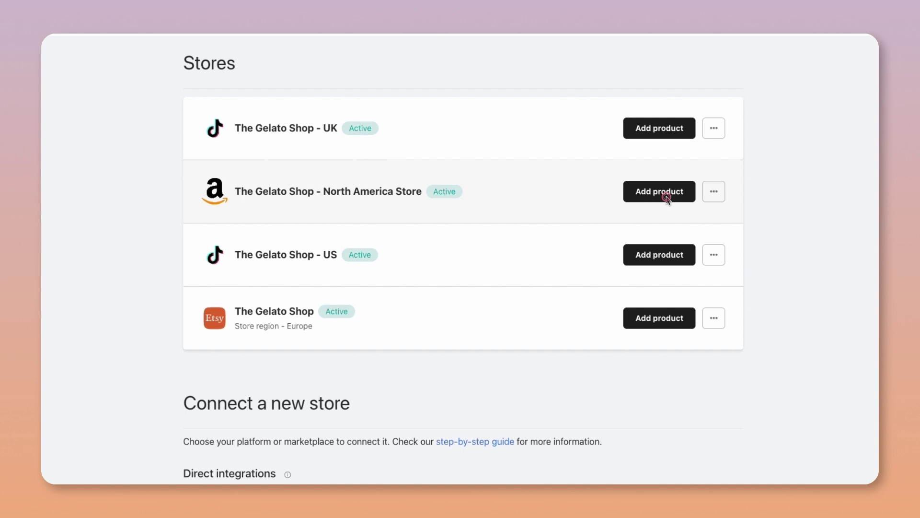
- In Gelato, add a single product to the Amazon North America store, choosing the men's Premium Unisex Crewneck T-shirt, Bella + Canvas 3001
left_click(667, 196)
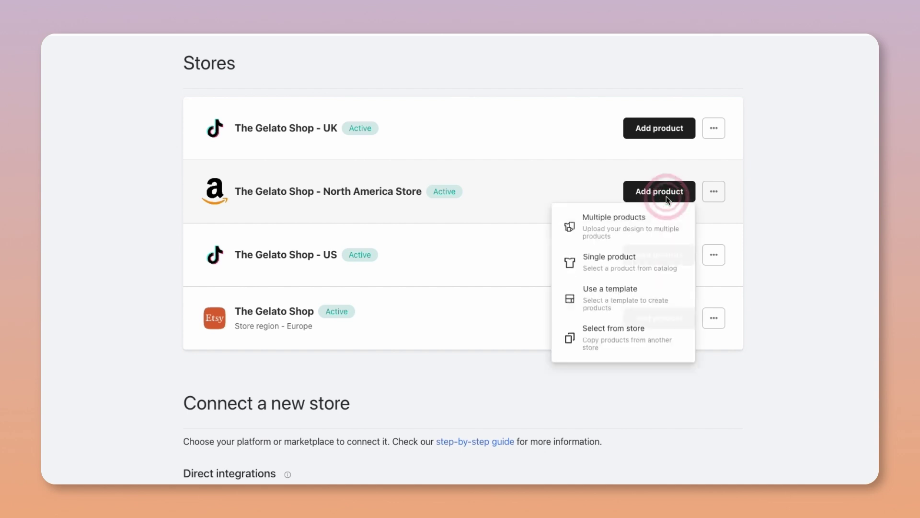
left_click(630, 261)
scroll(460, 273, "down", 4)
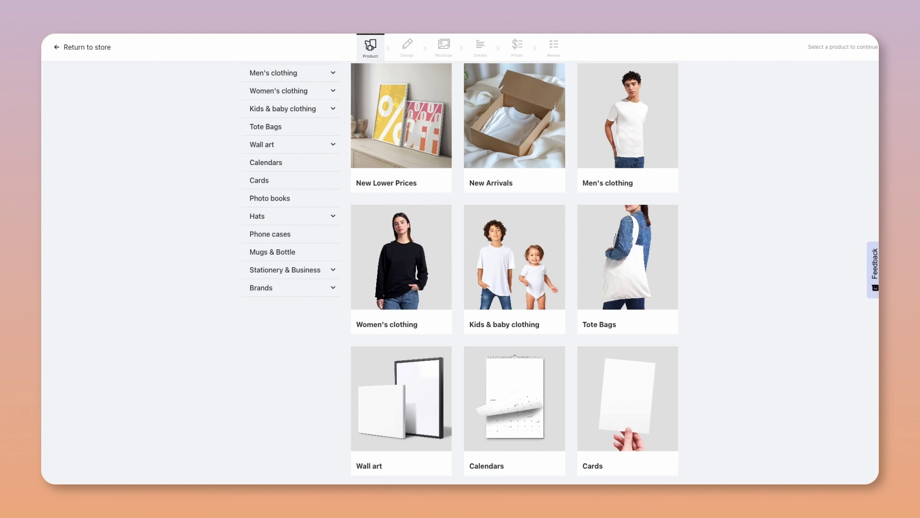
scroll(460, 273, "down", 5)
scroll(460, 273, "up", 3)
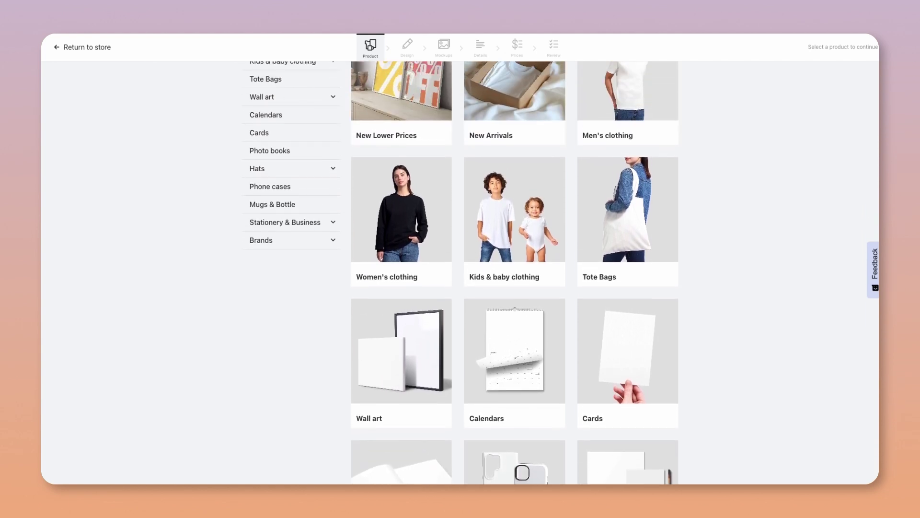
scroll(615, 248, "up", 5)
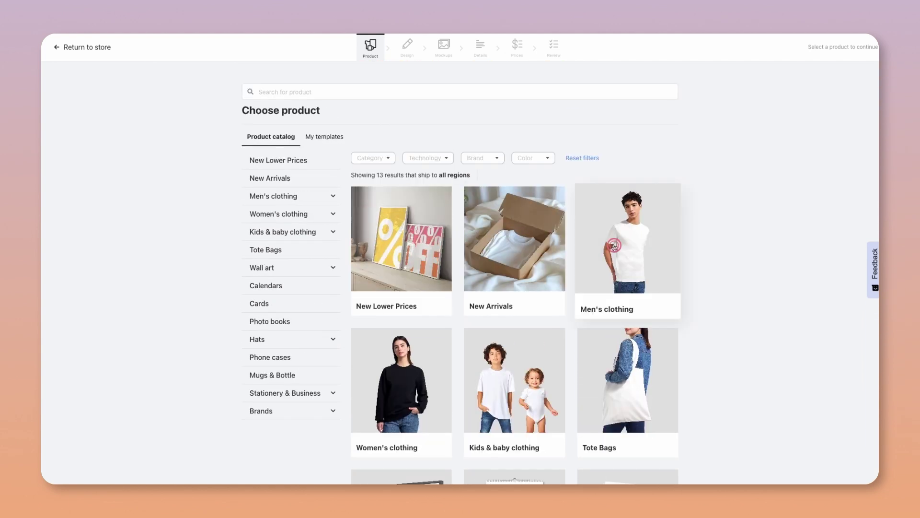
left_click(615, 246)
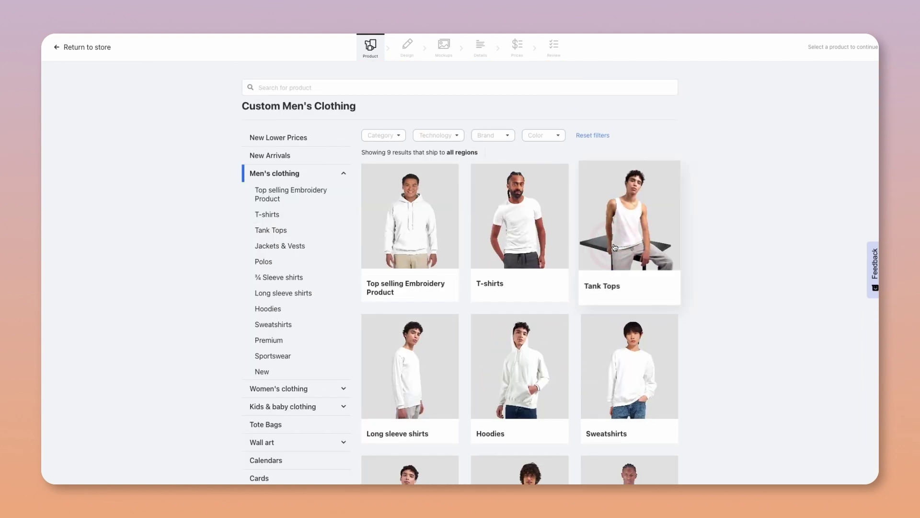
left_click(519, 237)
left_click(518, 240)
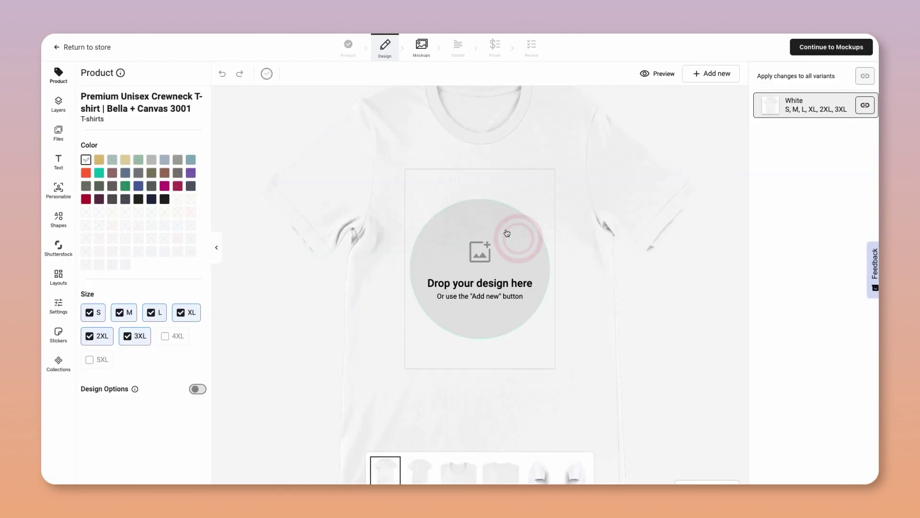
- Place the "made it." design from the stored files on the white T-shirt's front and fit it within the print area
left_click(69, 127)
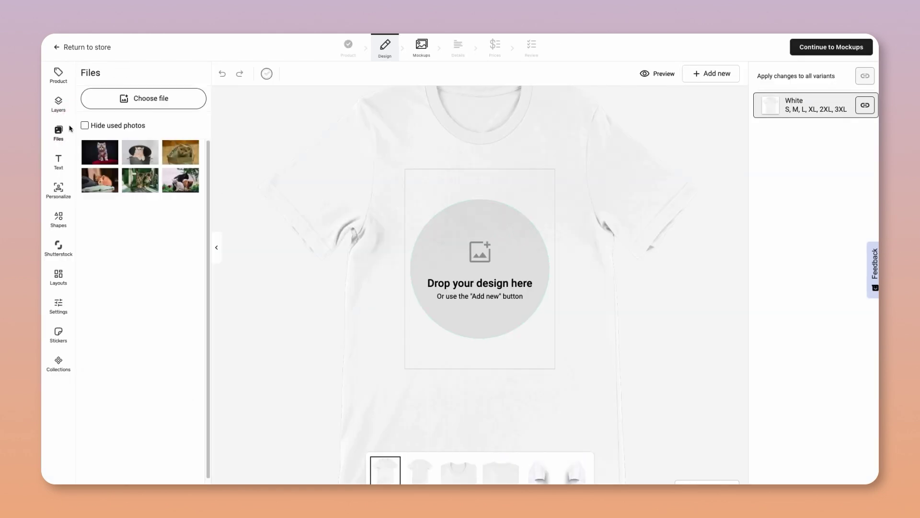
left_click(96, 303)
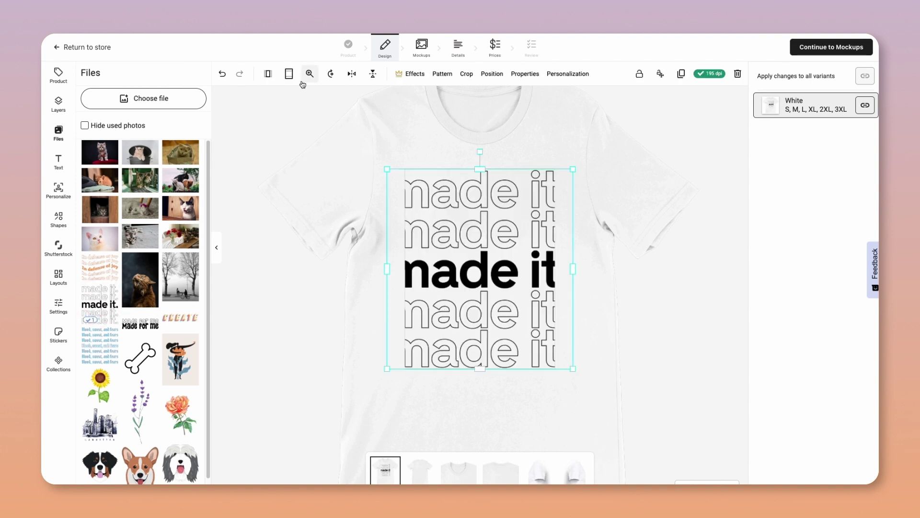
left_click(59, 81)
left_click(298, 267)
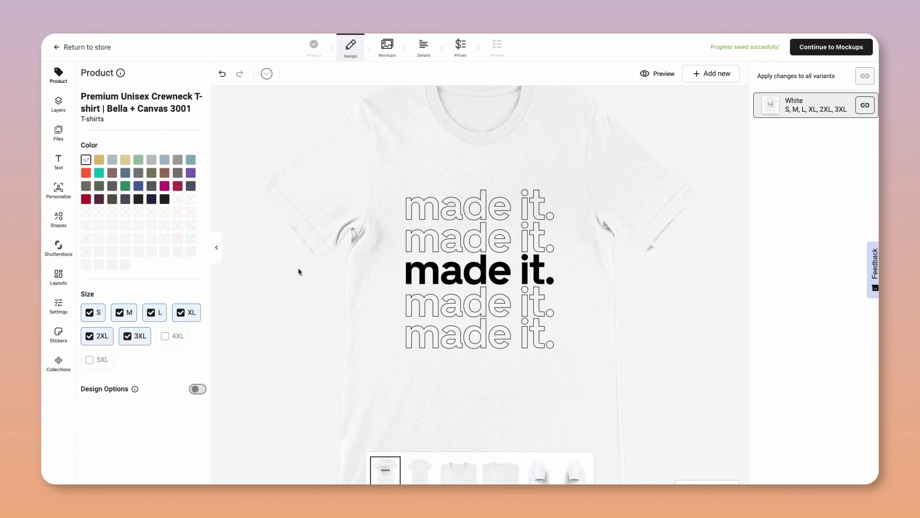
- Show all mockups and select the second flat front view, the couple, the woman's close-up, the denim jacket and the stool mockups
left_click(391, 55)
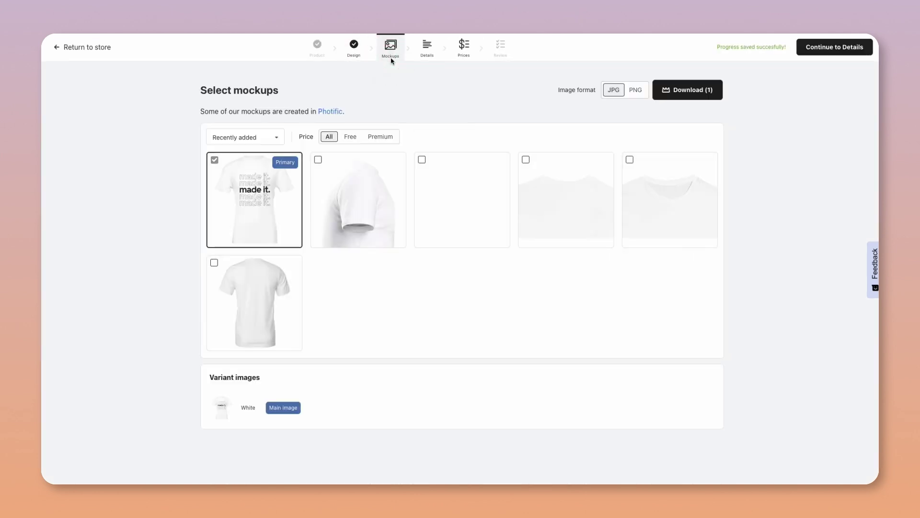
left_click(276, 136)
left_click(265, 146)
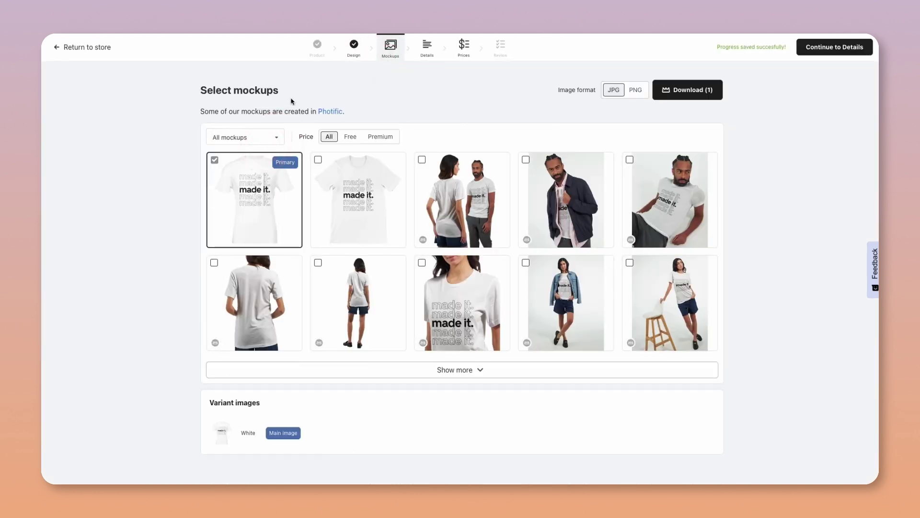
left_click(318, 160)
left_click(421, 160)
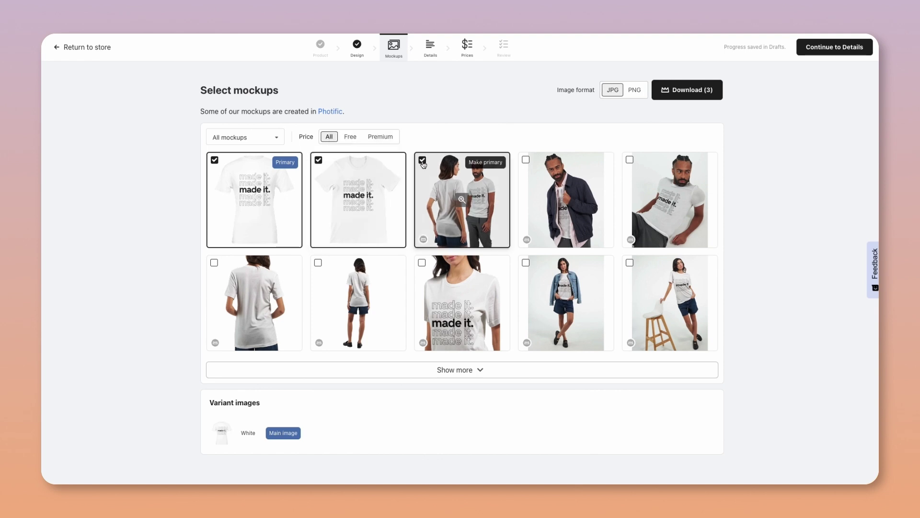
left_click(422, 262)
left_click(526, 263)
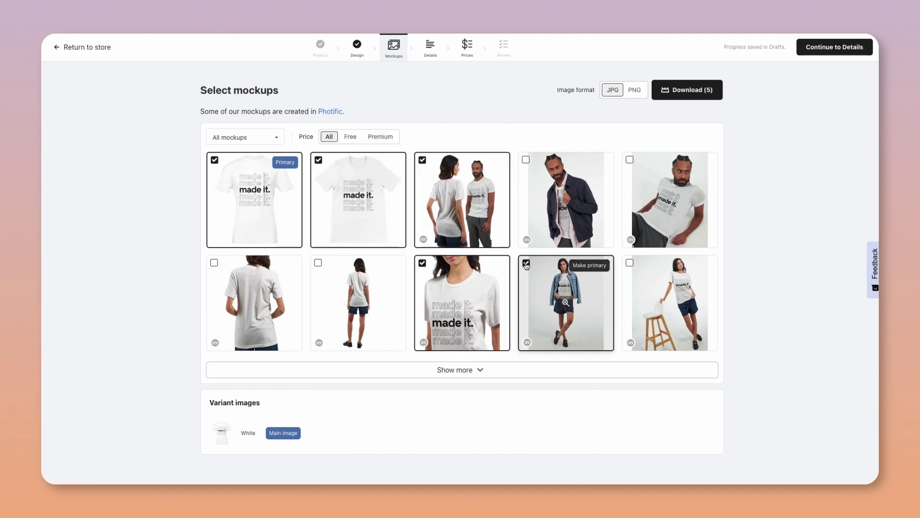
left_click(630, 263)
- Expand the mockup list and also select the man's angled torso view and full-length front view
left_click(478, 370)
scroll(478, 370, "down", 3)
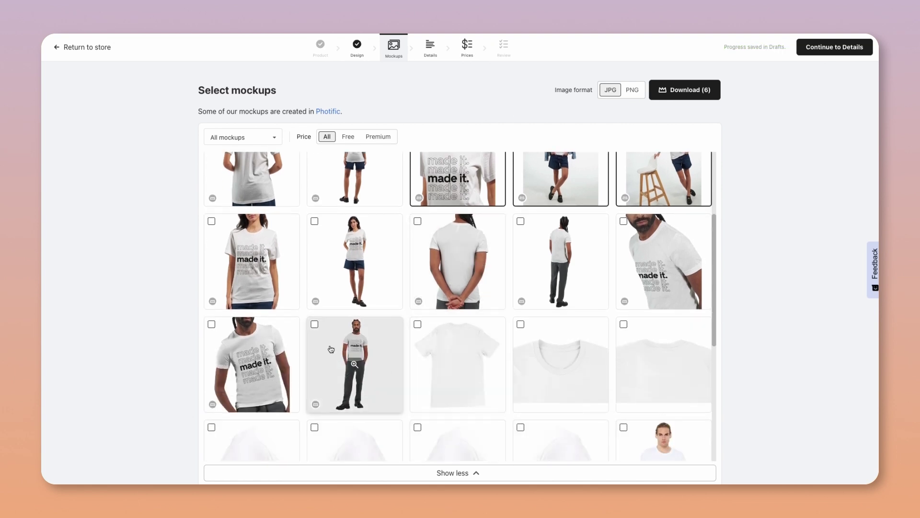
left_click(314, 325)
left_click(214, 325)
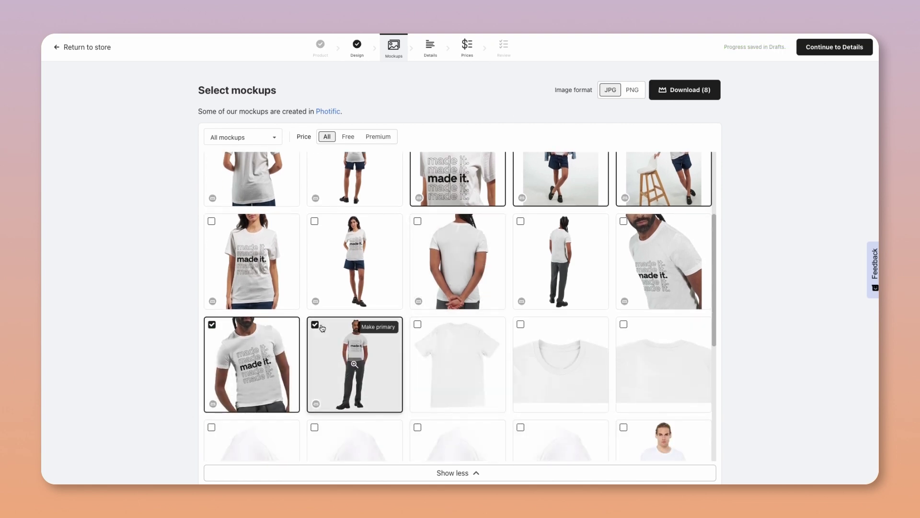
- Prefix the product title with The "made it." and proceed past the default prices to the product review
left_click(427, 48)
left_click(424, 150)
type("The")
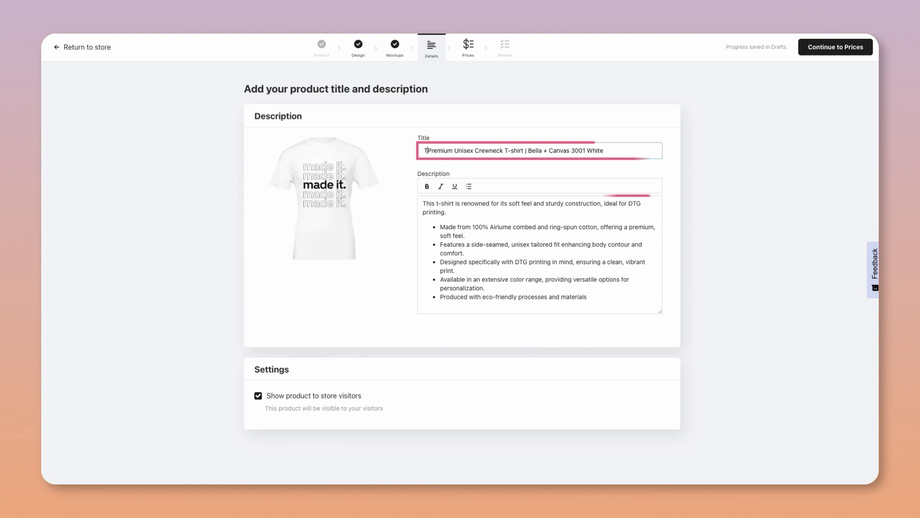
type(" \"made it.\"")
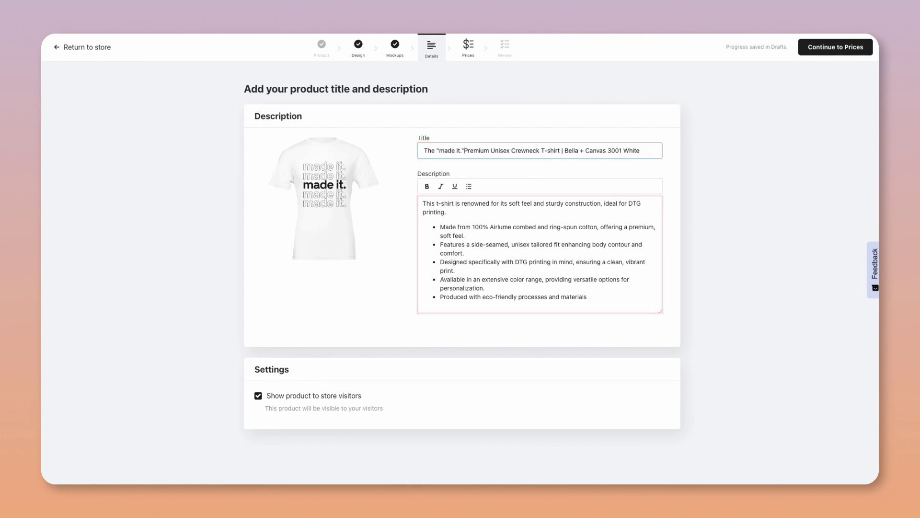
left_click(828, 47)
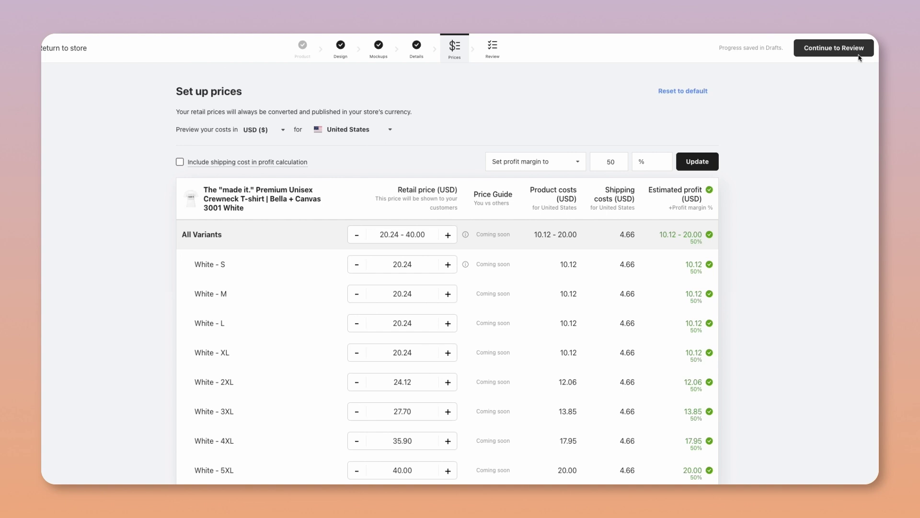
left_click(856, 57)
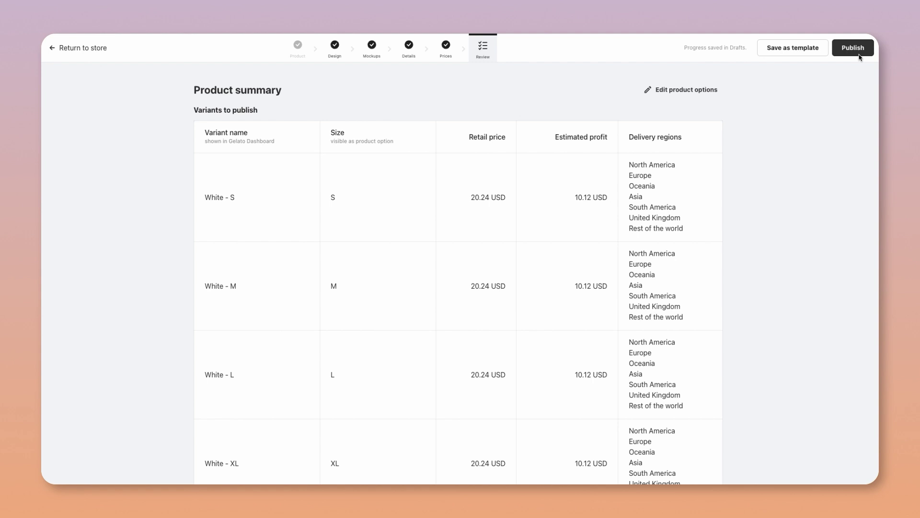
- Publish the reviewed T-shirt product and its variants to the Amazon store
left_click(858, 51)
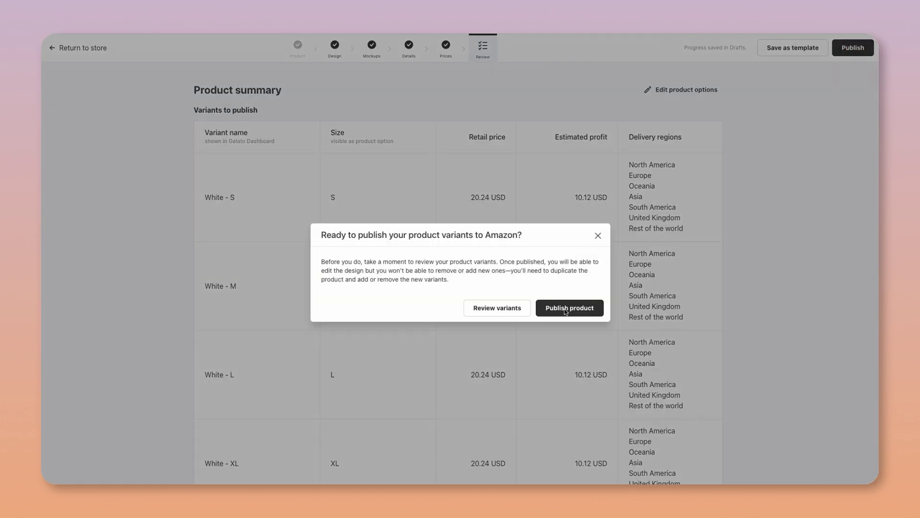
left_click(566, 312)
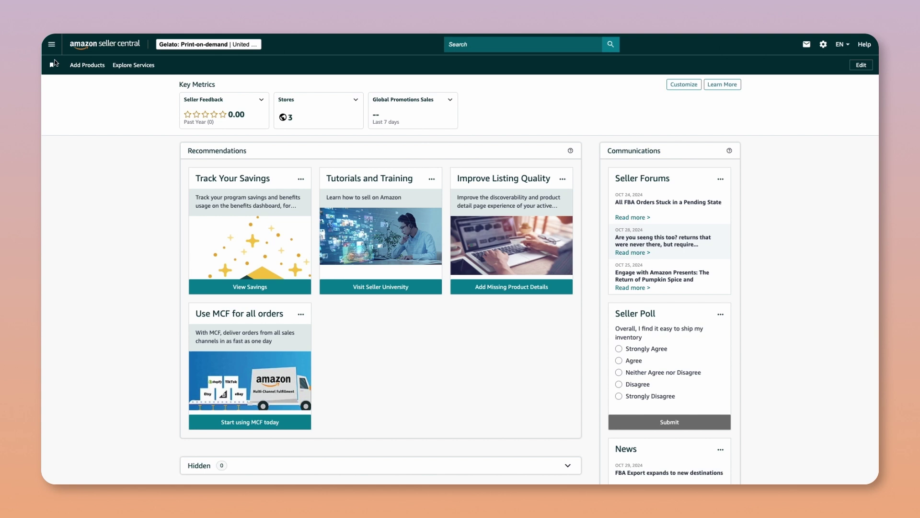
- In Amazon Seller Central, go to Manage All Inventory and open the size 5XL Made it. T-shirt listing with the missing offer for editing
left_click(52, 46)
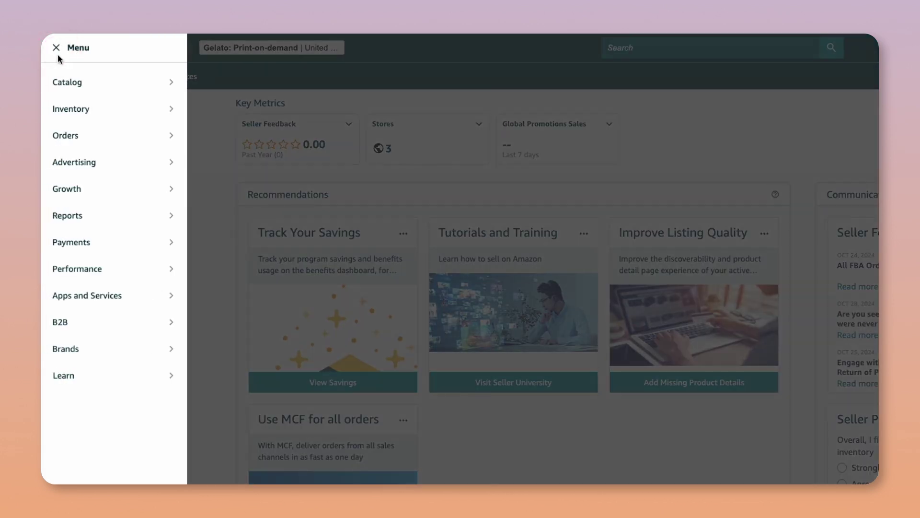
mouse_move(79, 110)
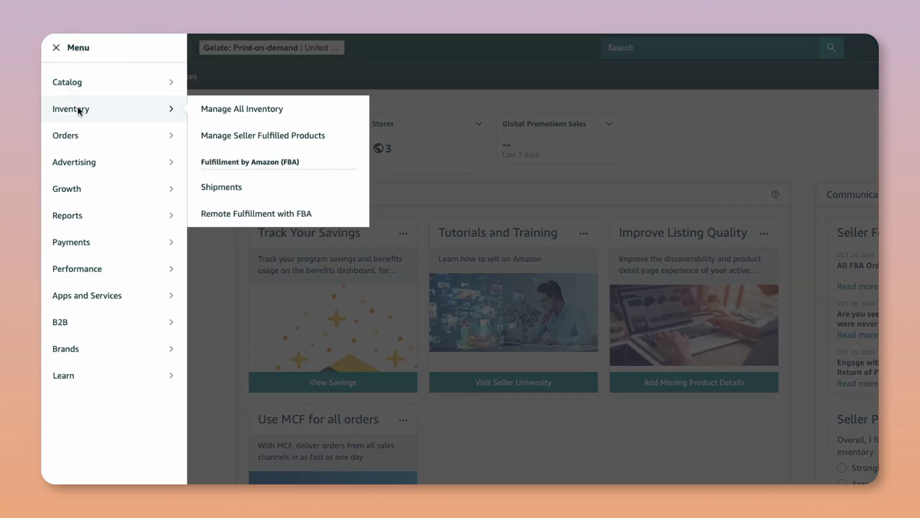
left_click(225, 110)
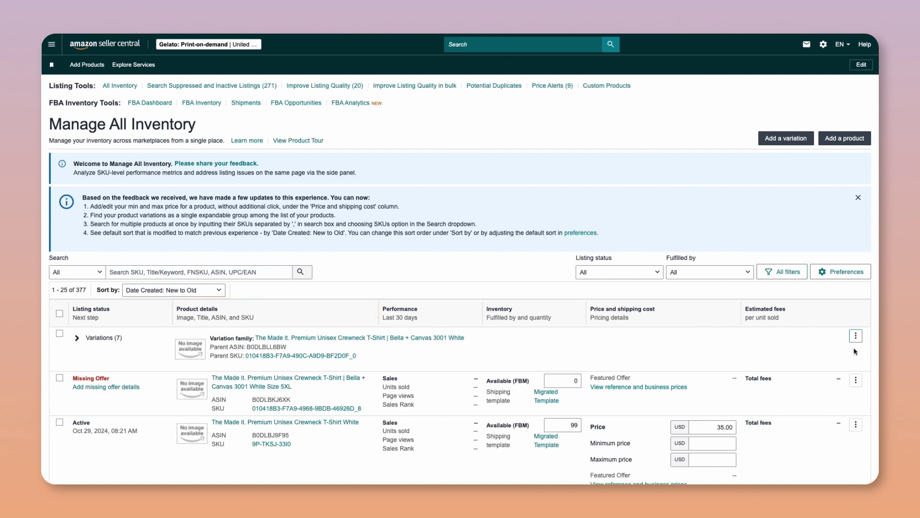
left_click(856, 381)
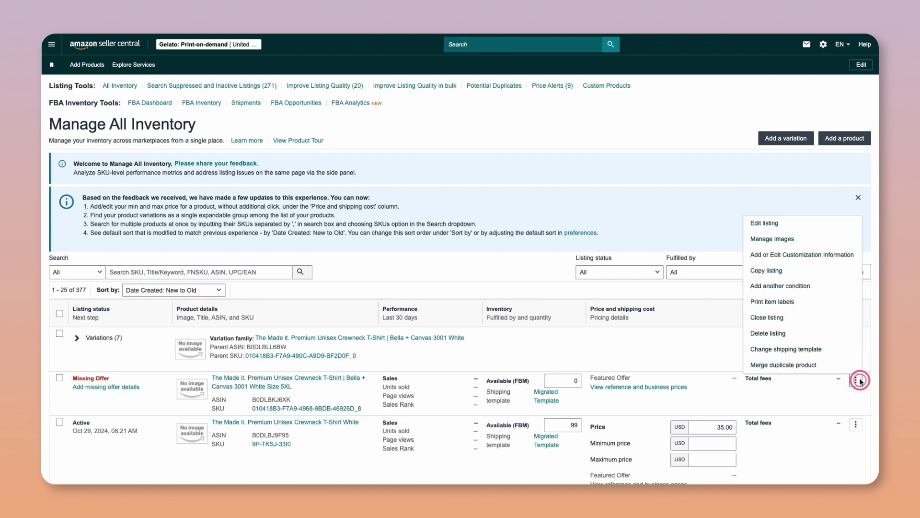
left_click(765, 223)
- Review the listing's variations and offer details, then save and submit the listing
left_click(468, 144)
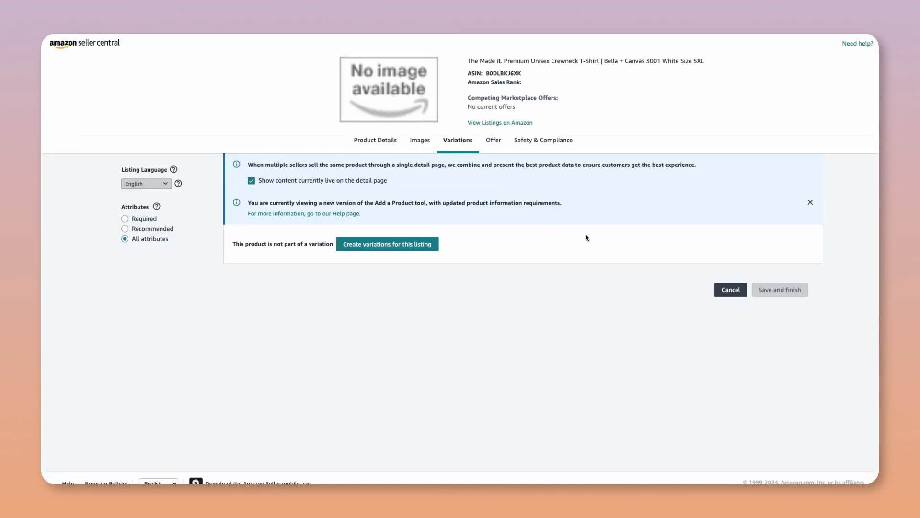
left_click(494, 140)
scroll(748, 287, "down", 10)
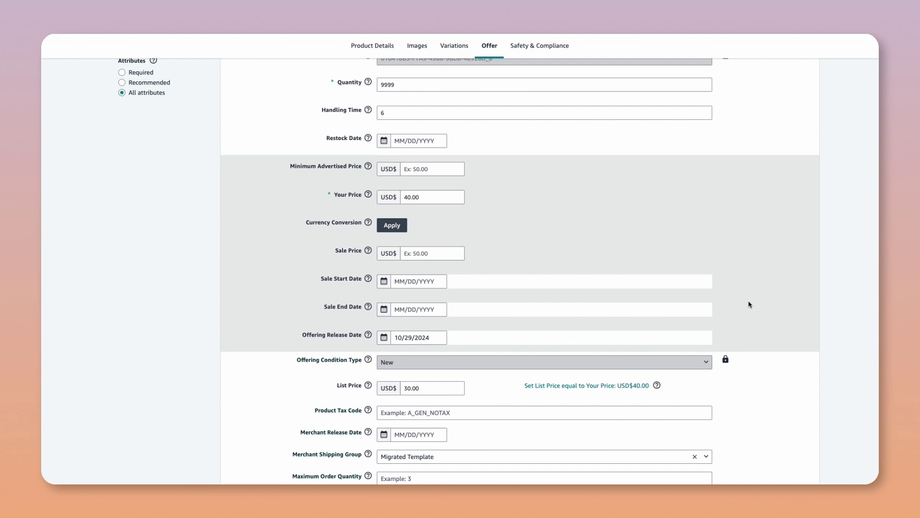
scroll(777, 352, "down", 20)
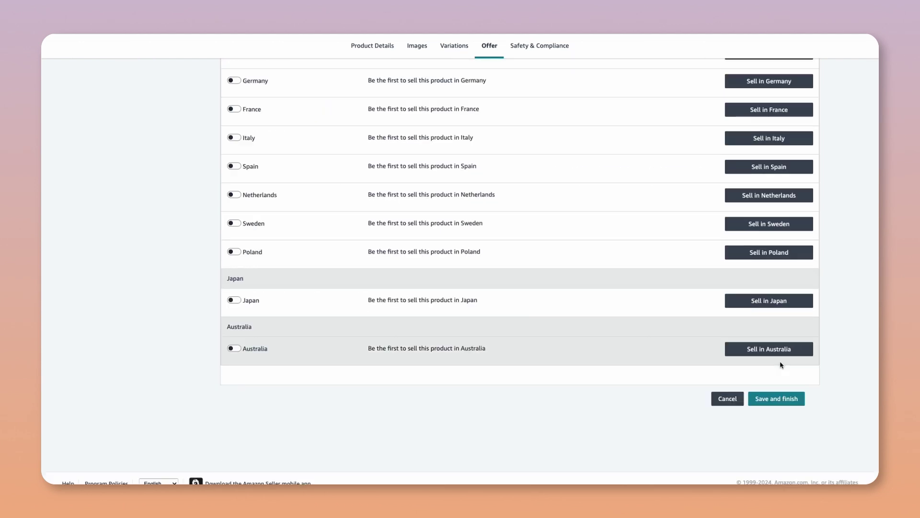
left_click(787, 399)
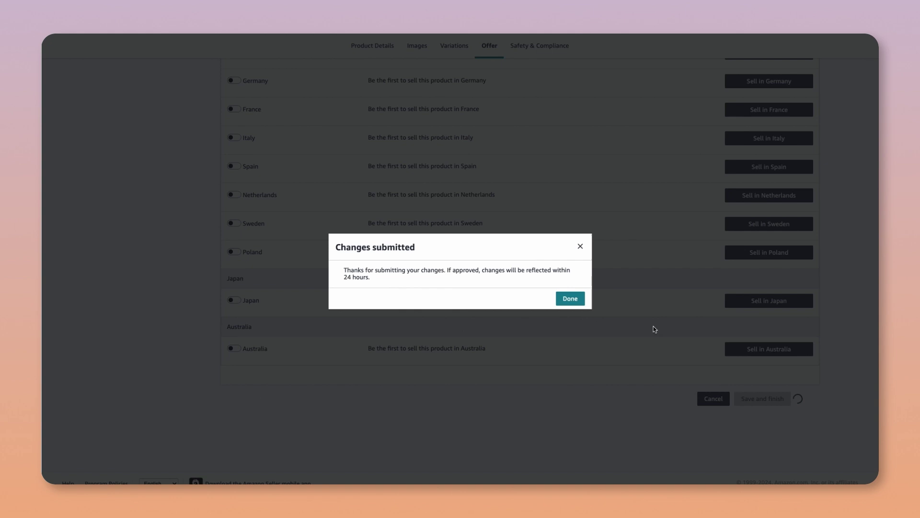
left_click(570, 299)
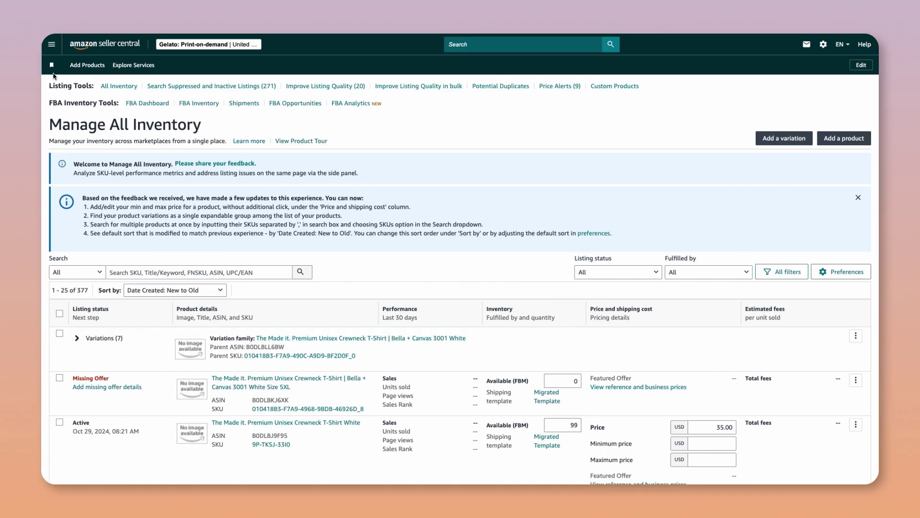
- Open the Account Health page among the seller account's performance pages
left_click(51, 44)
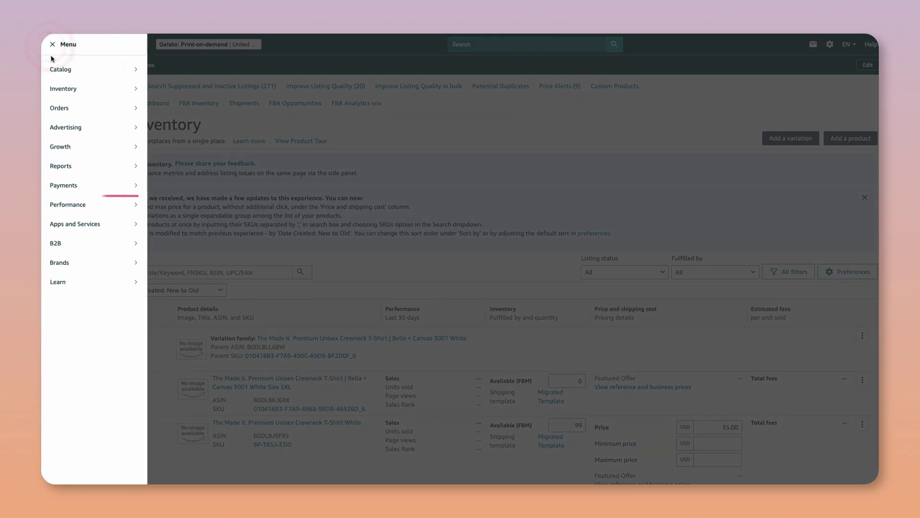
left_click(86, 204)
left_click(183, 213)
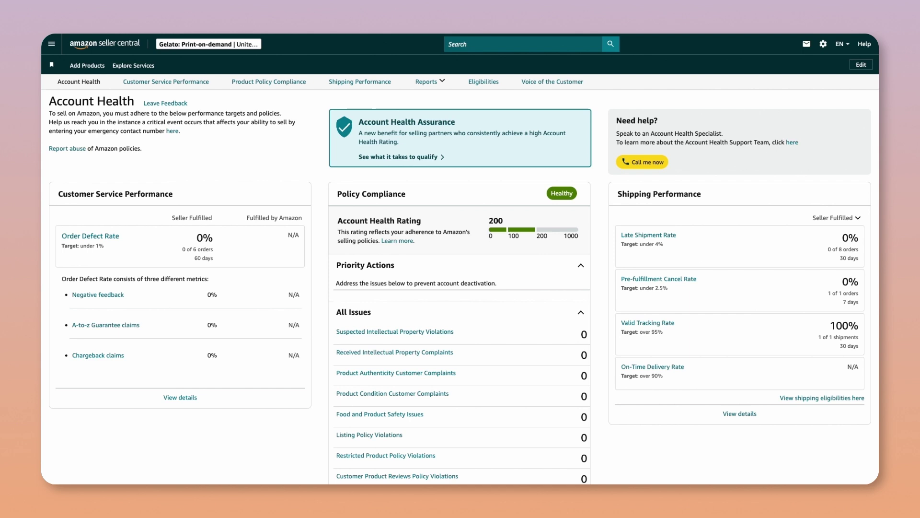